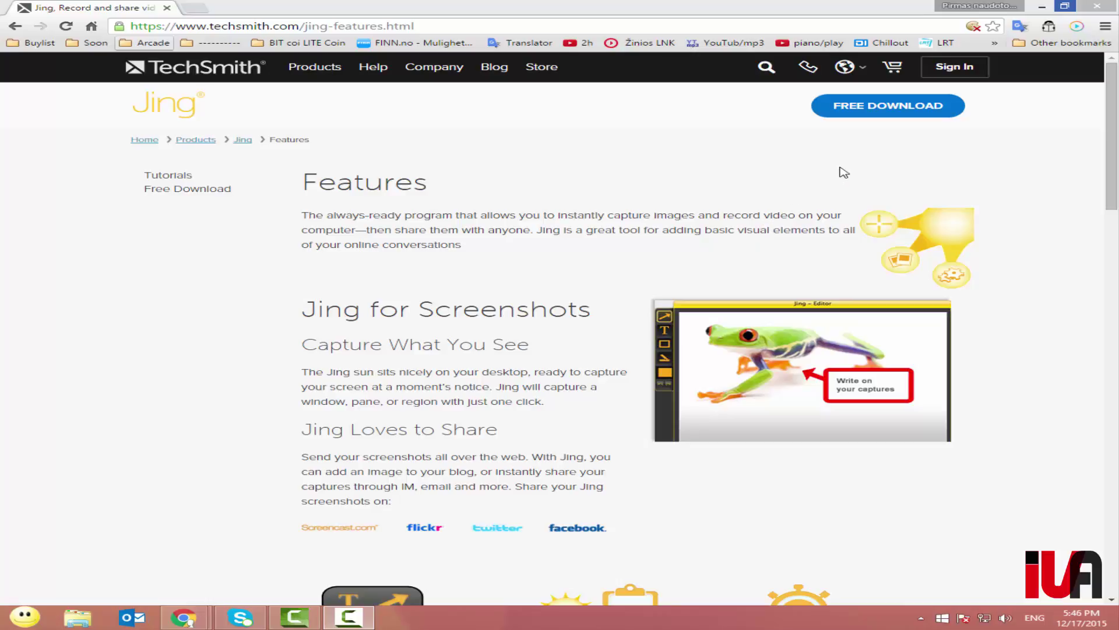
Step: Download the free Windows version of Jing and run the downloaded installer
click(868, 110)
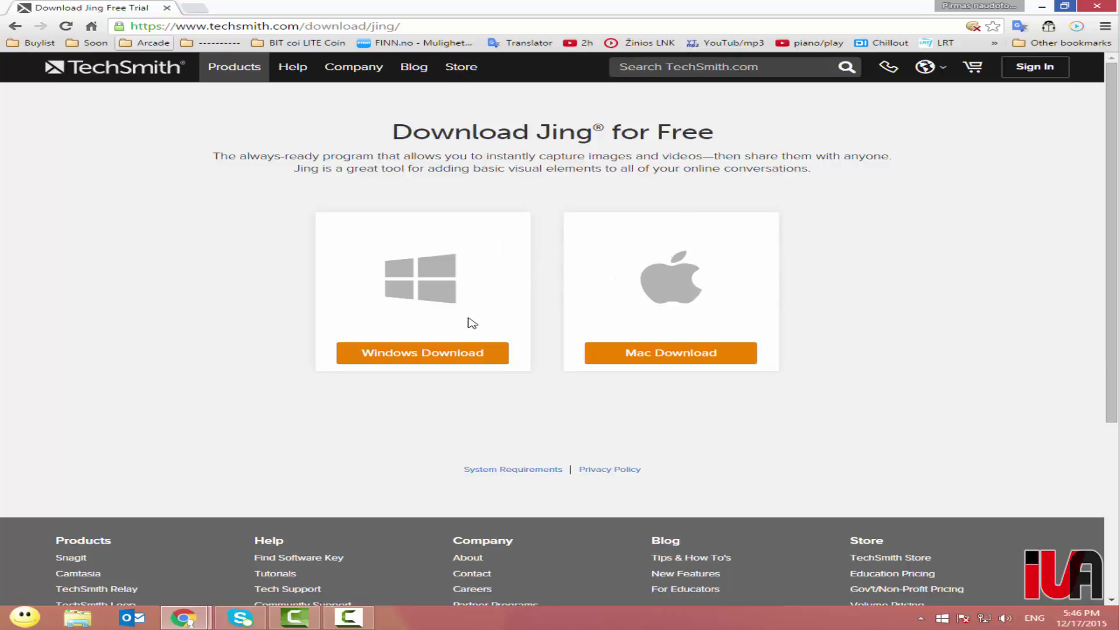
click(418, 357)
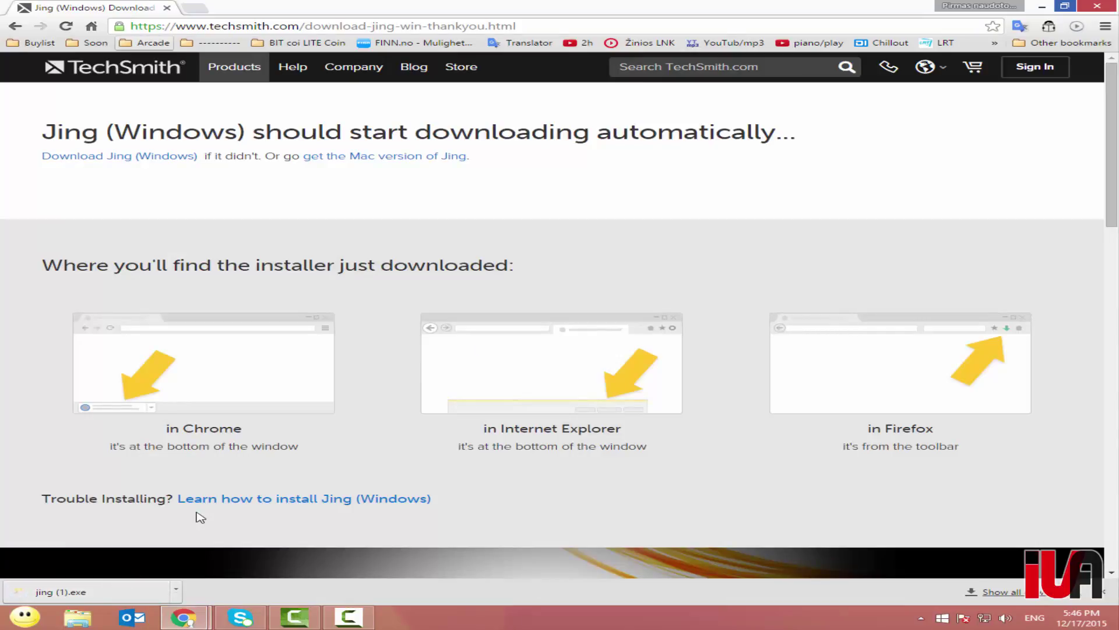
click(121, 591)
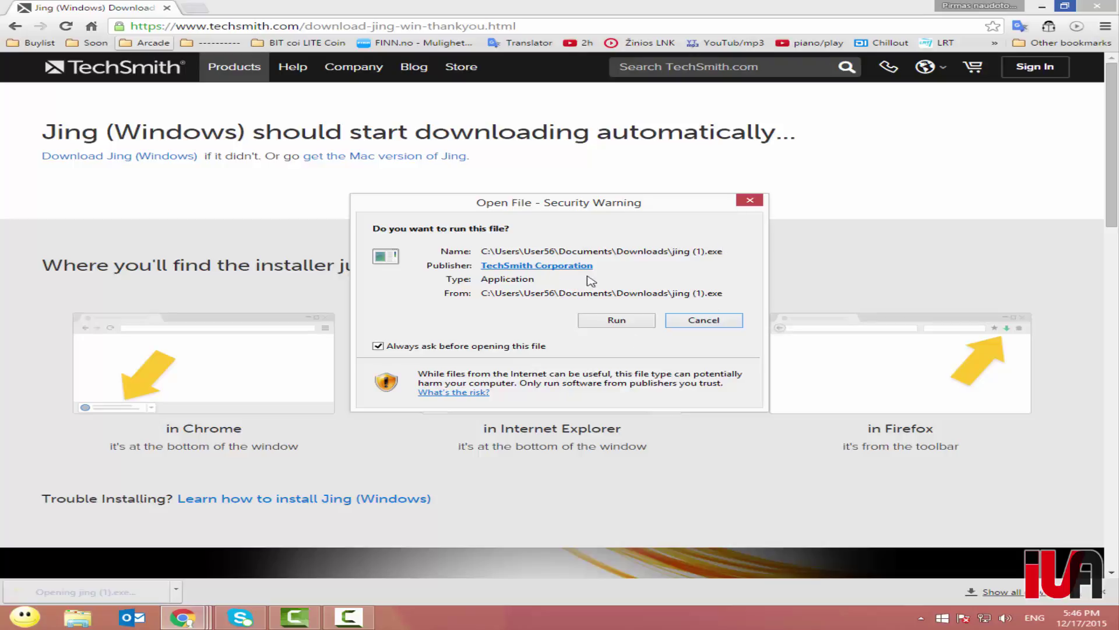
click(616, 320)
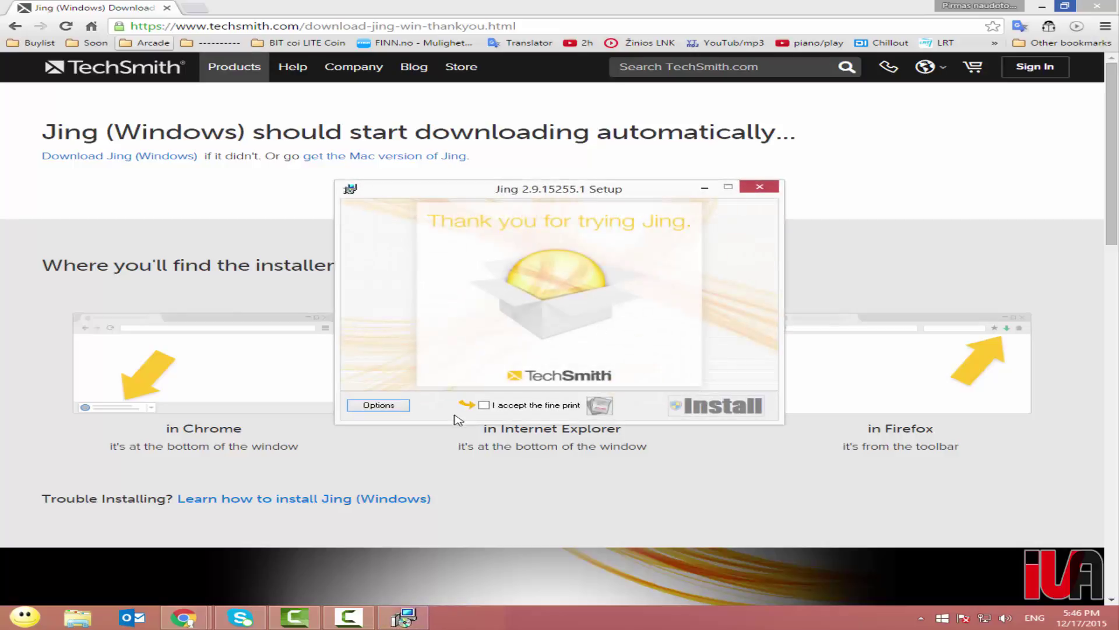
Step: Accept the fine print, install Jing and finish the setup
click(484, 405)
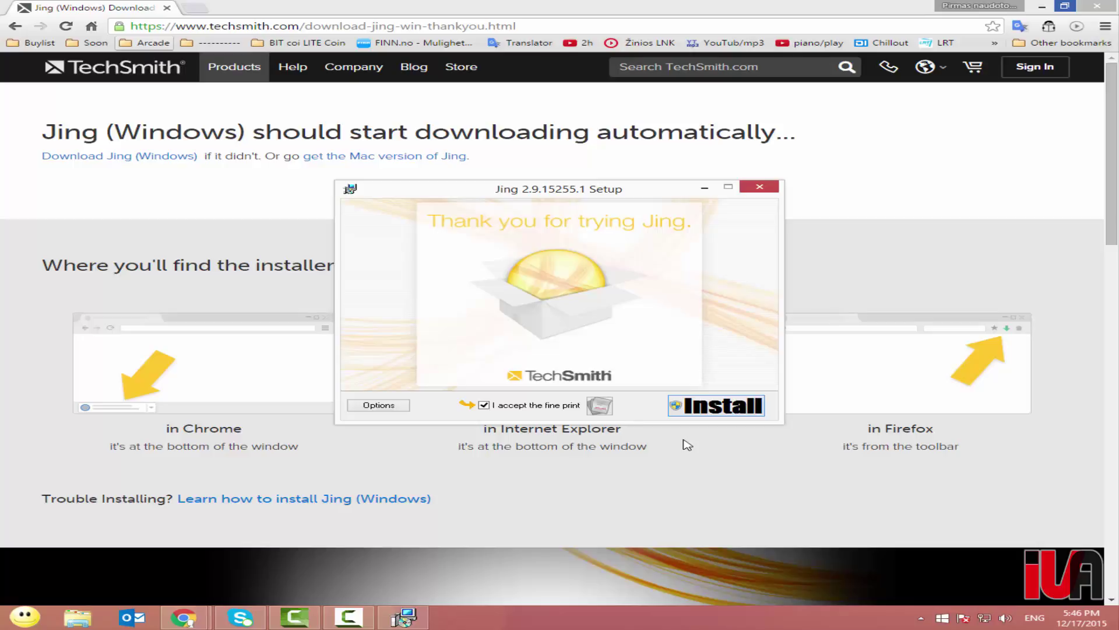
click(726, 408)
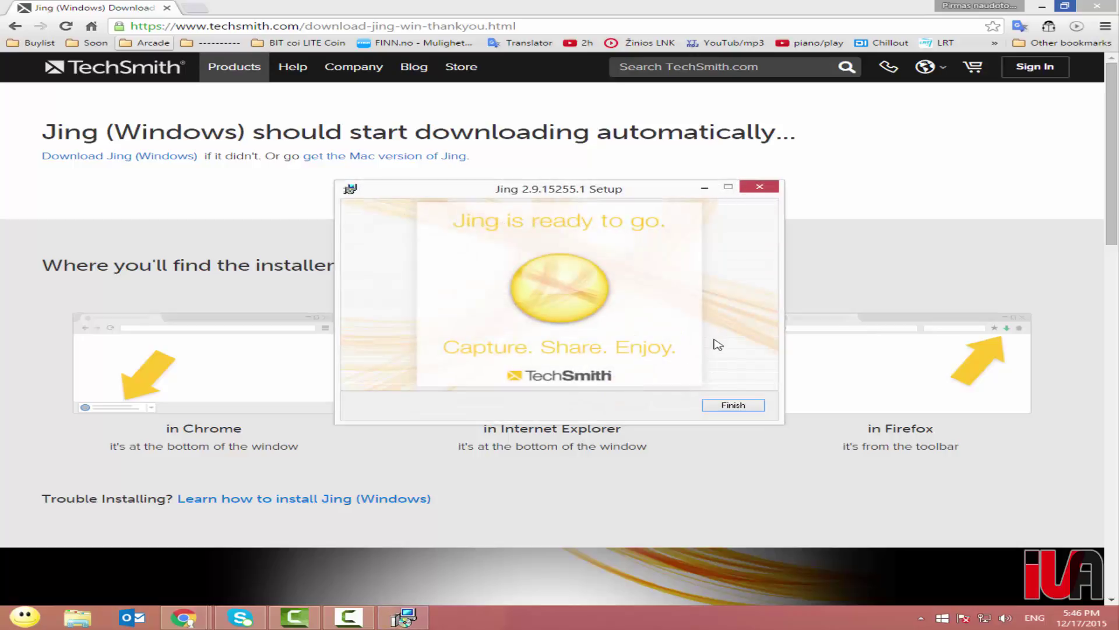
click(733, 405)
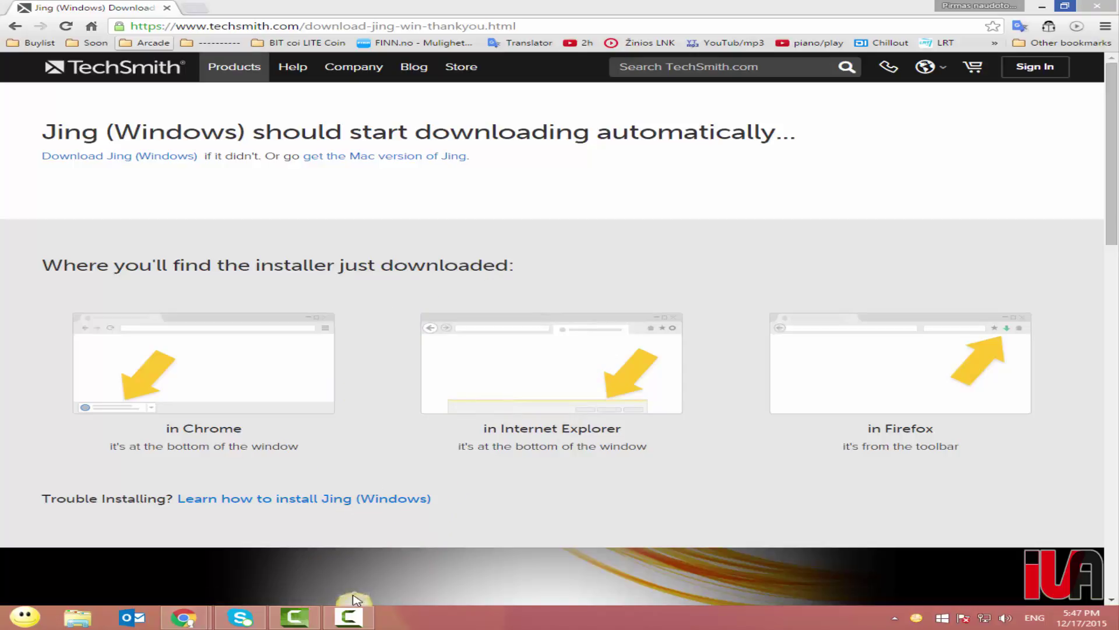
Step: Move the Jing sun around the desktop edges and dock it near the middle of the bottom edge
mouse_move(354, 605)
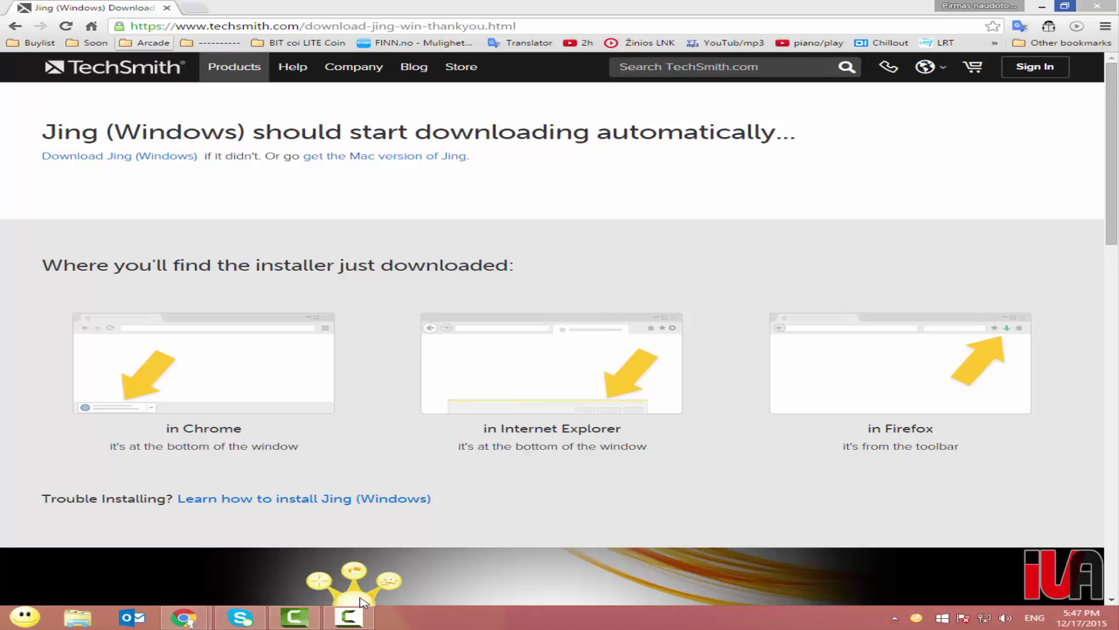
drag(362, 602, 942, 238)
mouse_move(1117, 244)
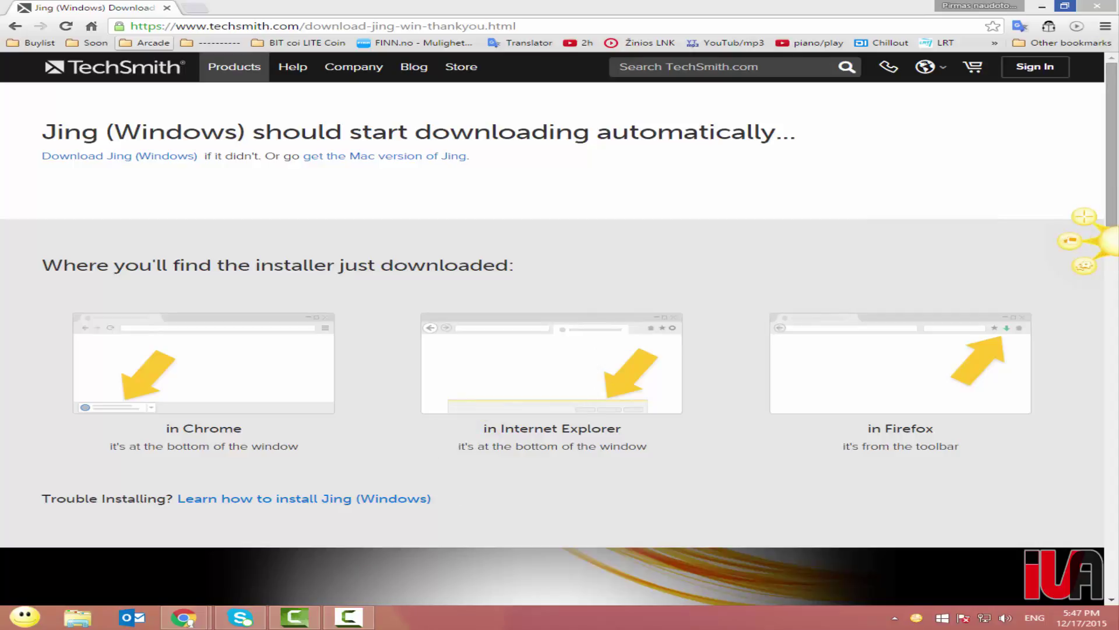
drag(1117, 244, 467, 125)
drag(458, 12, 571, 616)
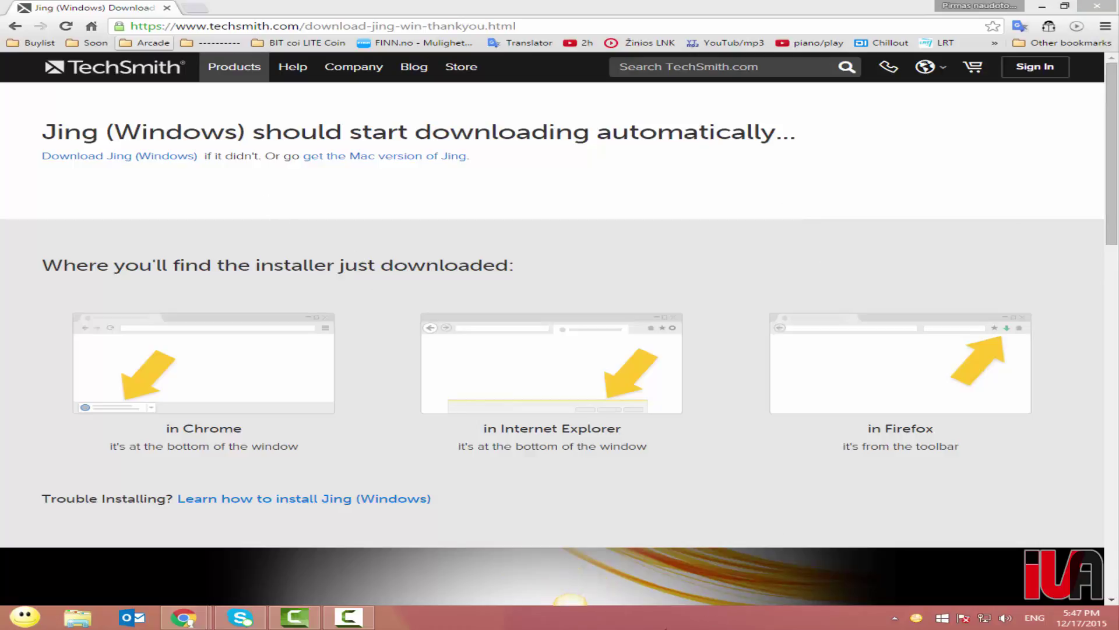
Step: Capture an image of the Chrome and Internet Explorer installer illustrations with Jing, covering an area of about 794 x 290
mouse_move(566, 599)
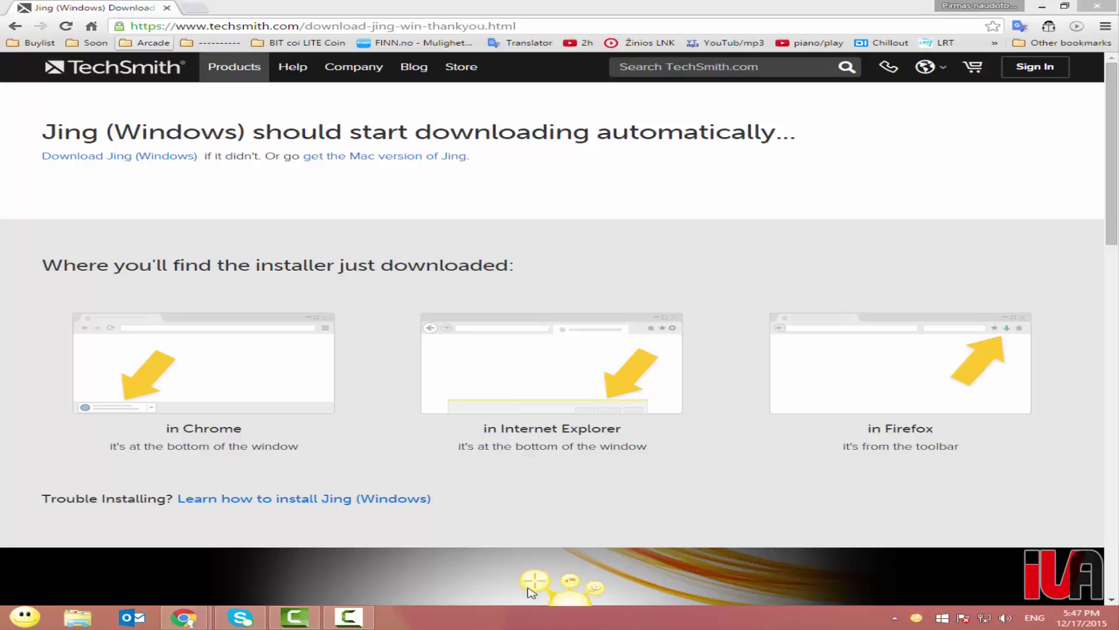
click(535, 588)
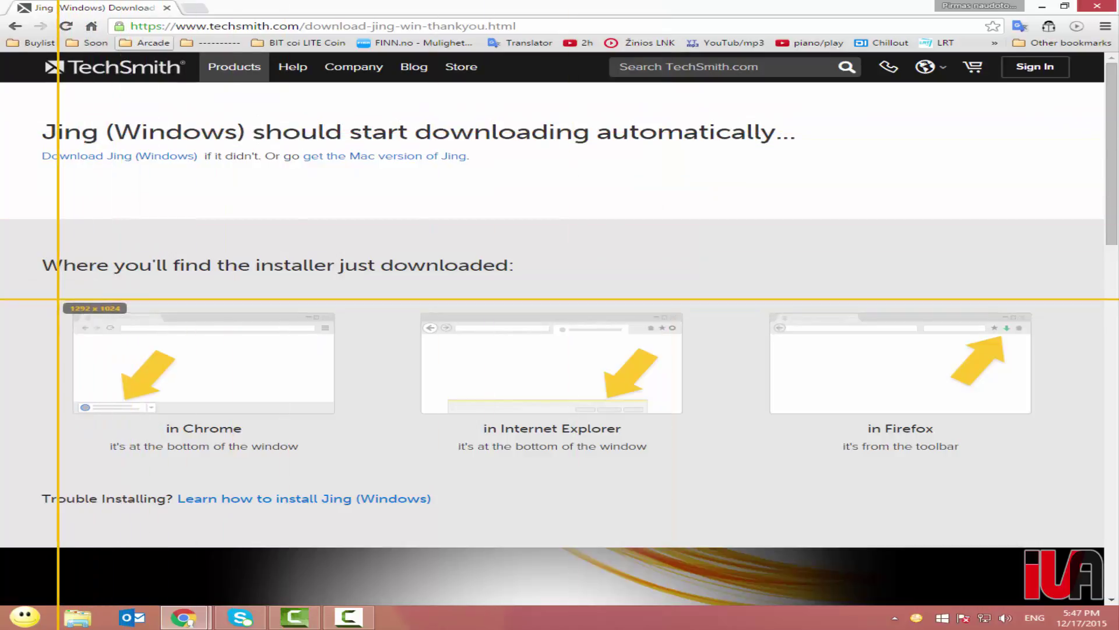
drag(59, 300, 752, 477)
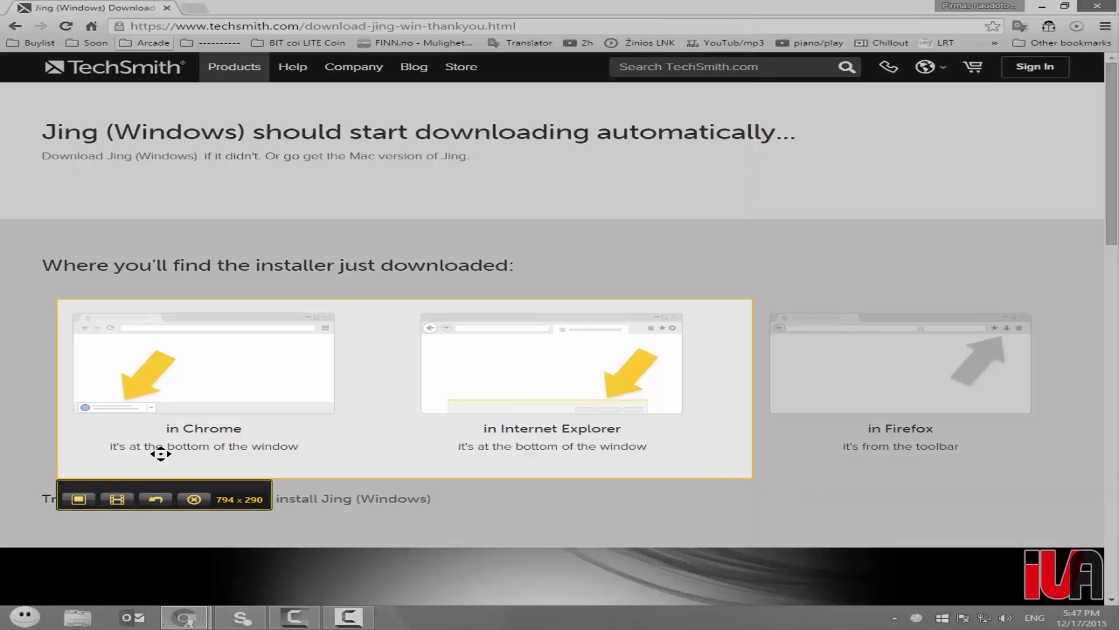
click(79, 500)
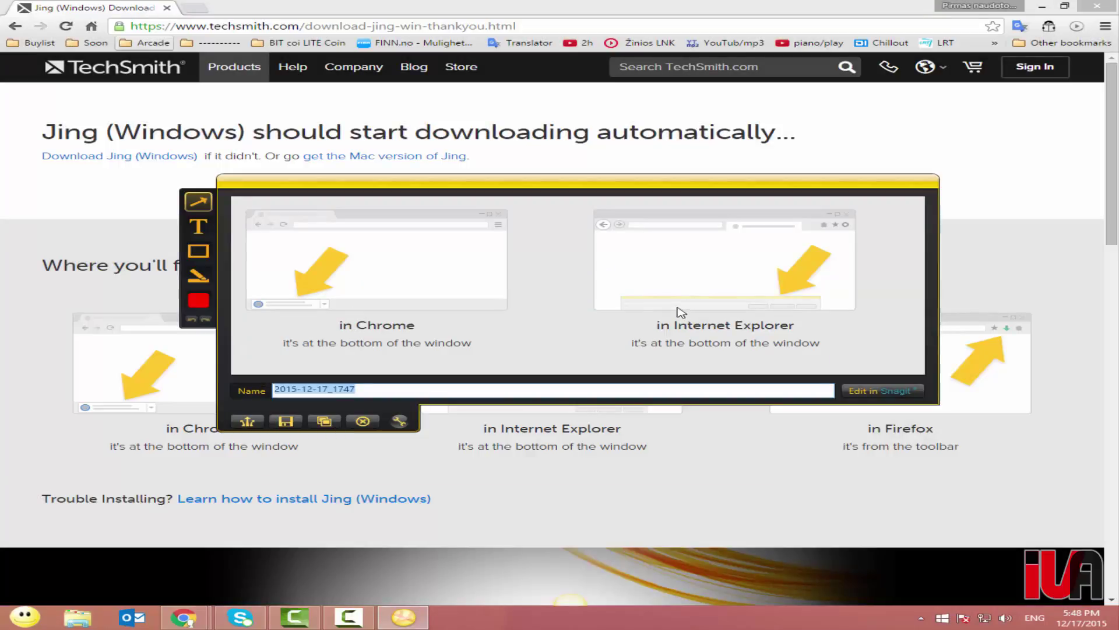
Step: Draw a red rectangular frame around the "in Chrome" caption in the captured image
click(199, 251)
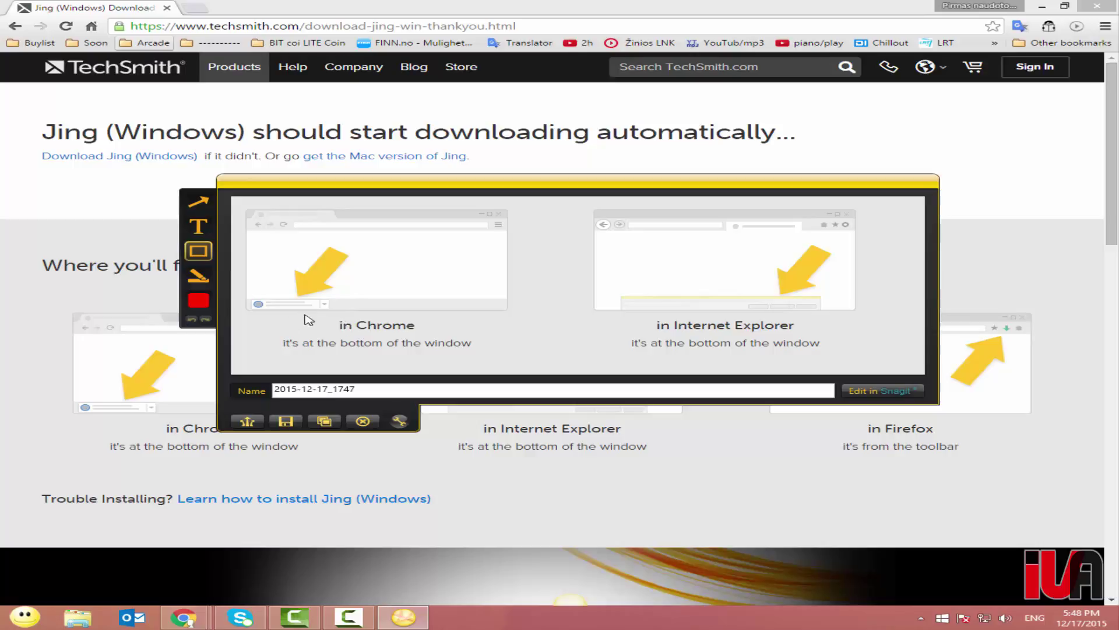
drag(287, 311, 528, 366)
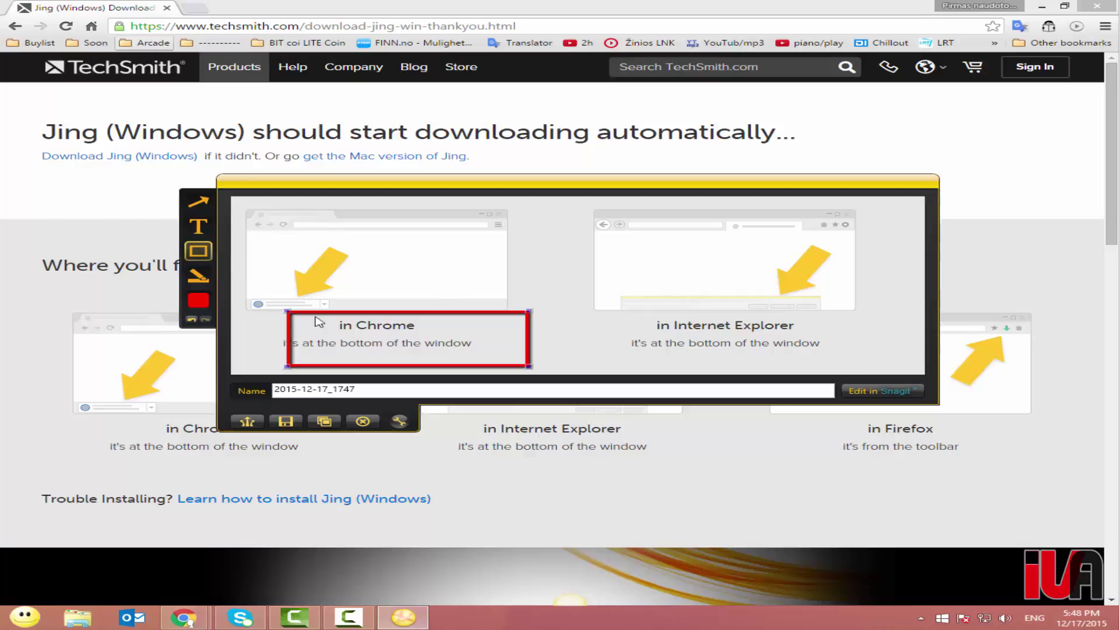
Step: Add a text callout reading "Spauskite cia" over the Internet Explorer caption, with a red arrow from it to the framed Chrome caption
click(198, 226)
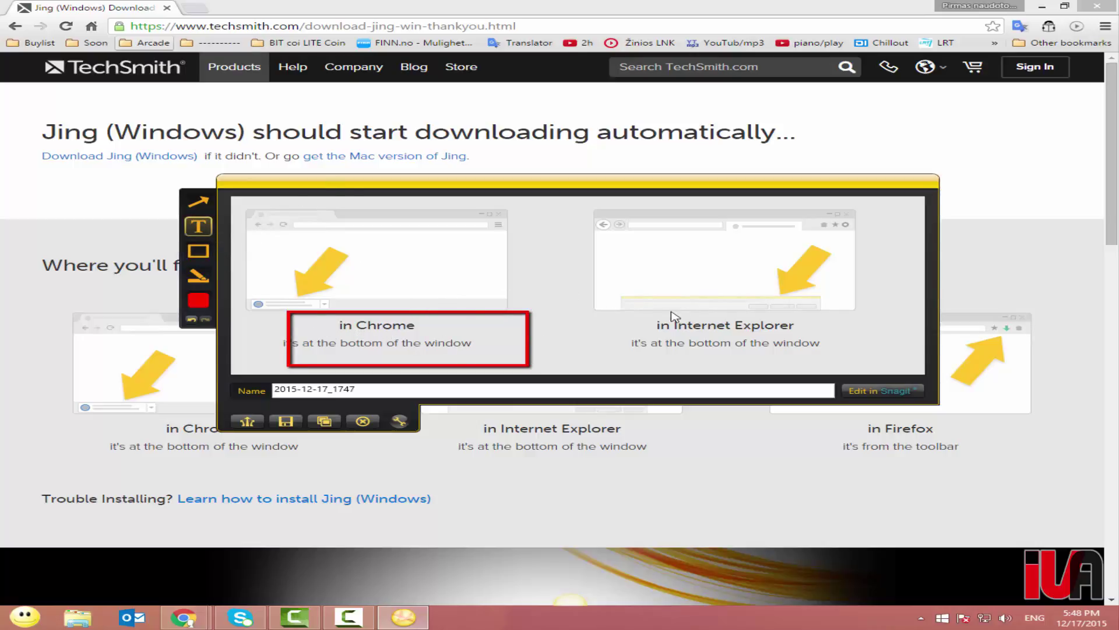
drag(618, 302, 839, 354)
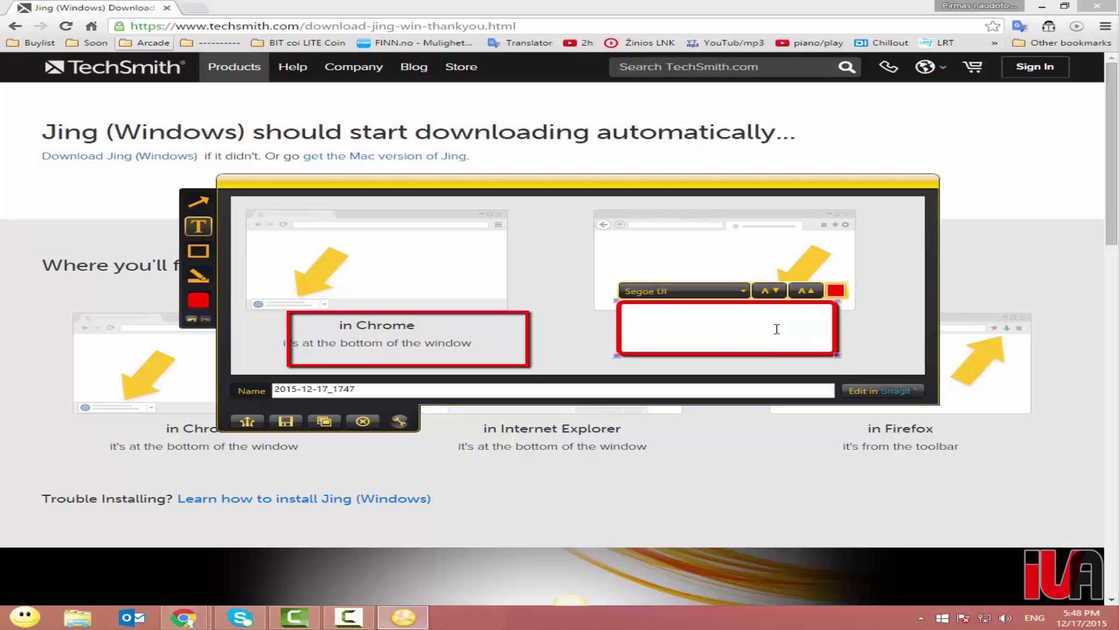
text(Spauskite cia)
click(198, 201)
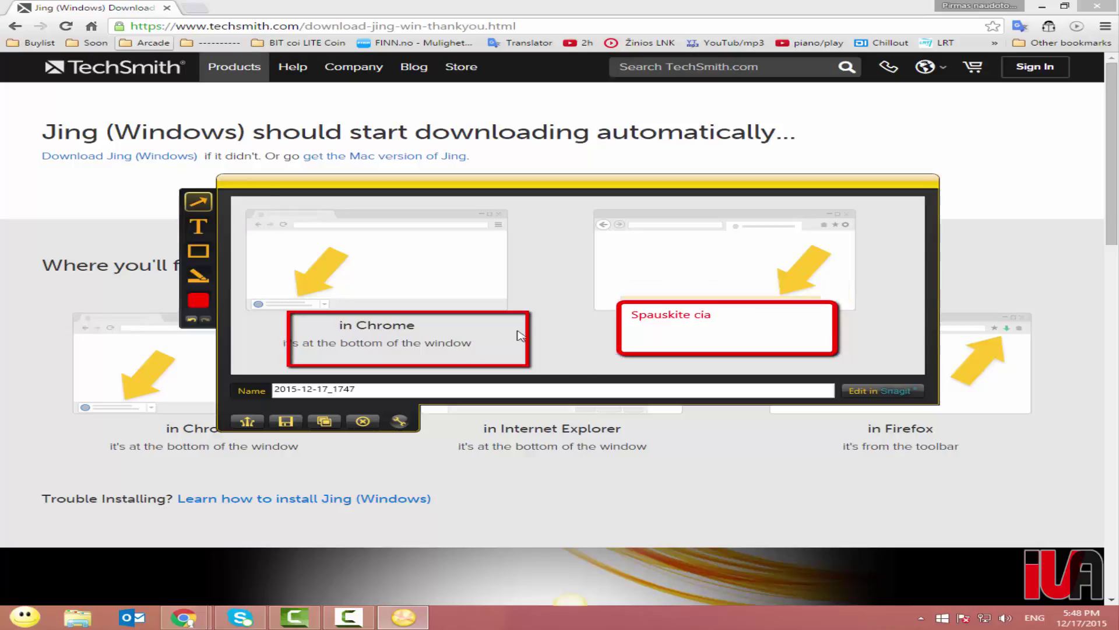
drag(609, 324, 532, 330)
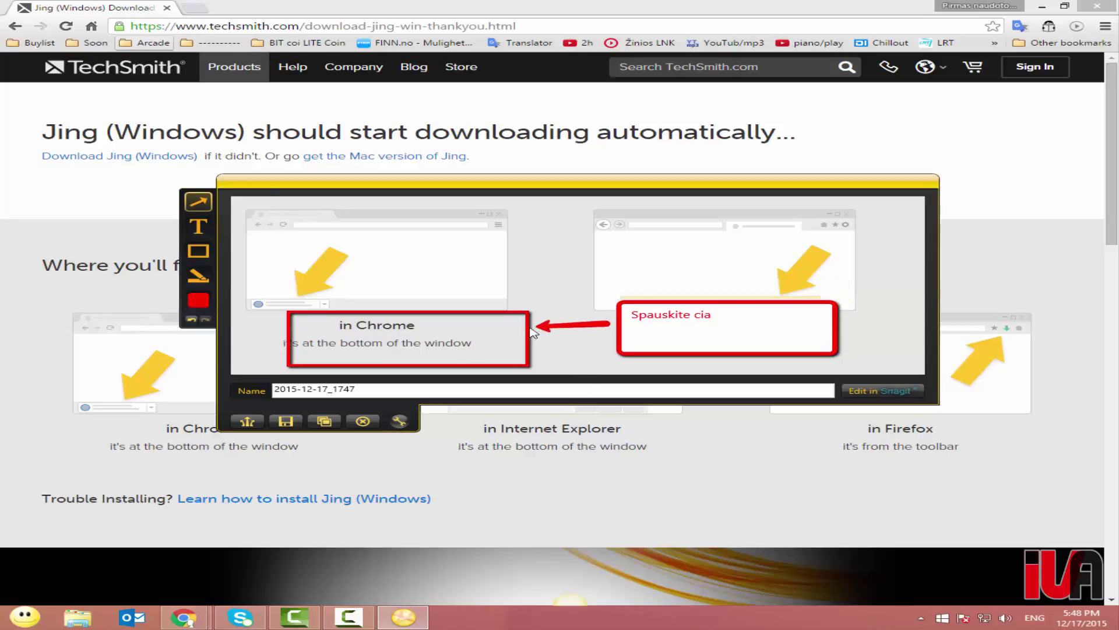
Step: Shrink the "Spauskite cia" callout slightly and change its frame color to green
click(837, 355)
drag(839, 357, 819, 344)
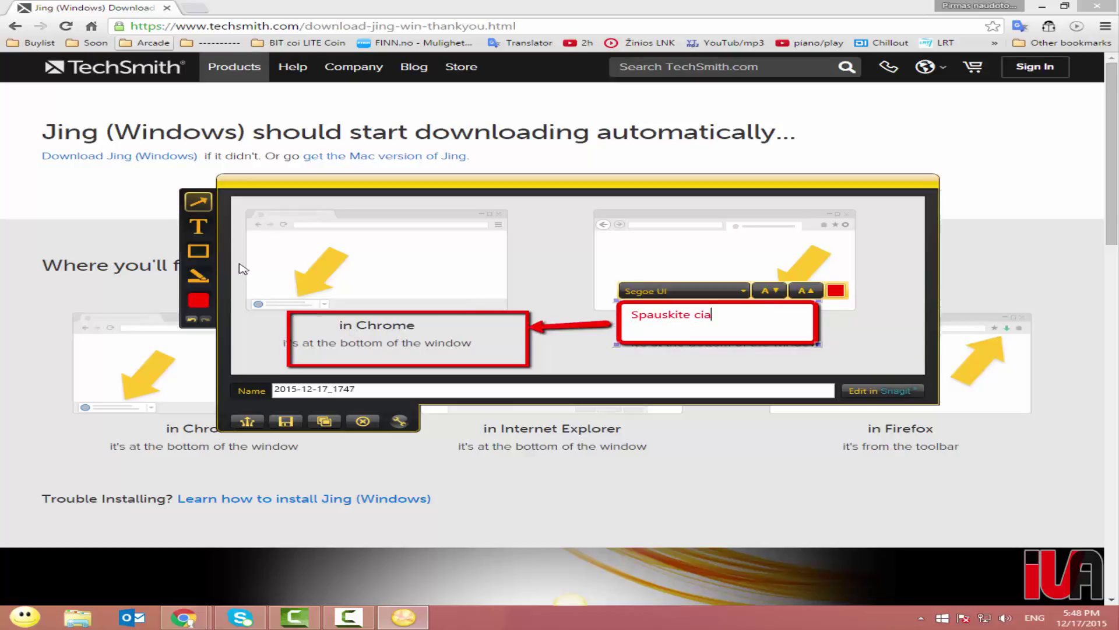
click(198, 300)
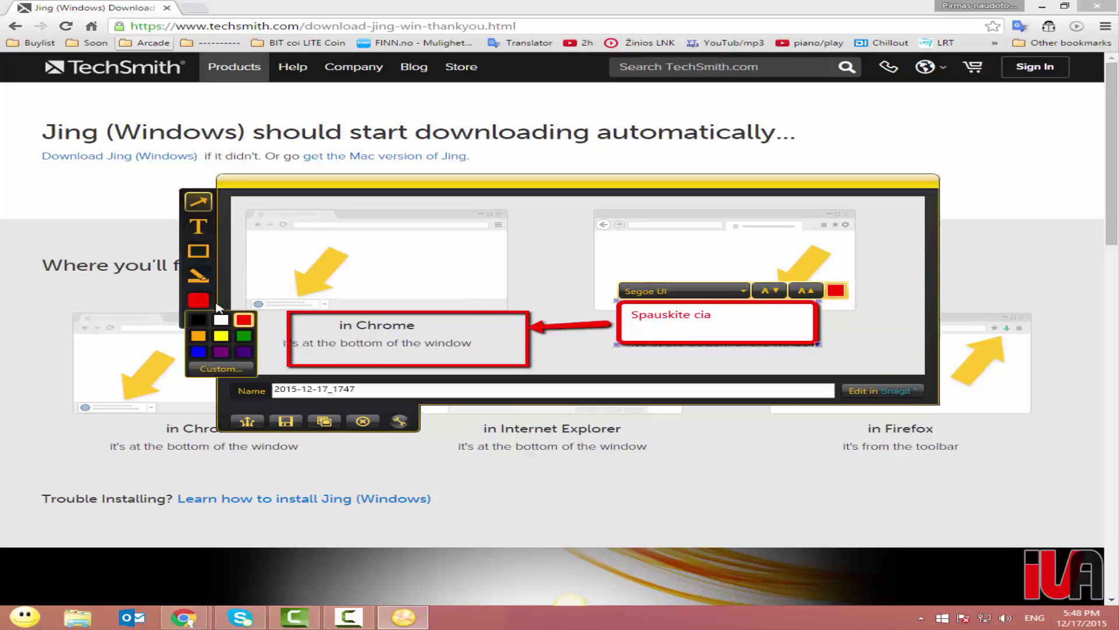
click(243, 335)
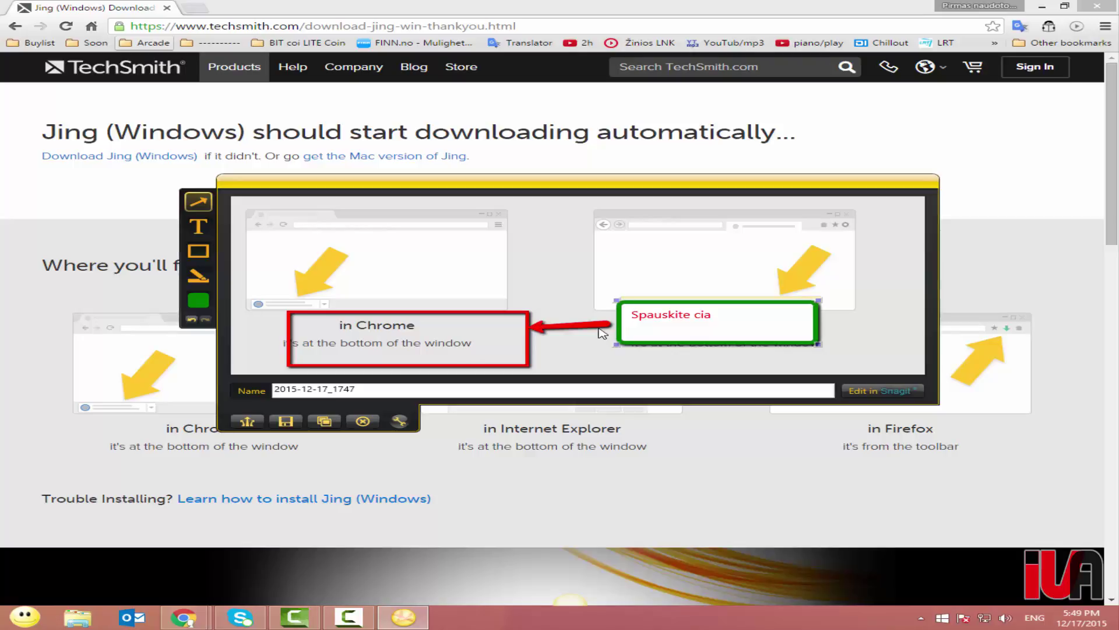
Step: Share the annotated capture to Screencast.com, view it online and copy its page address
click(247, 421)
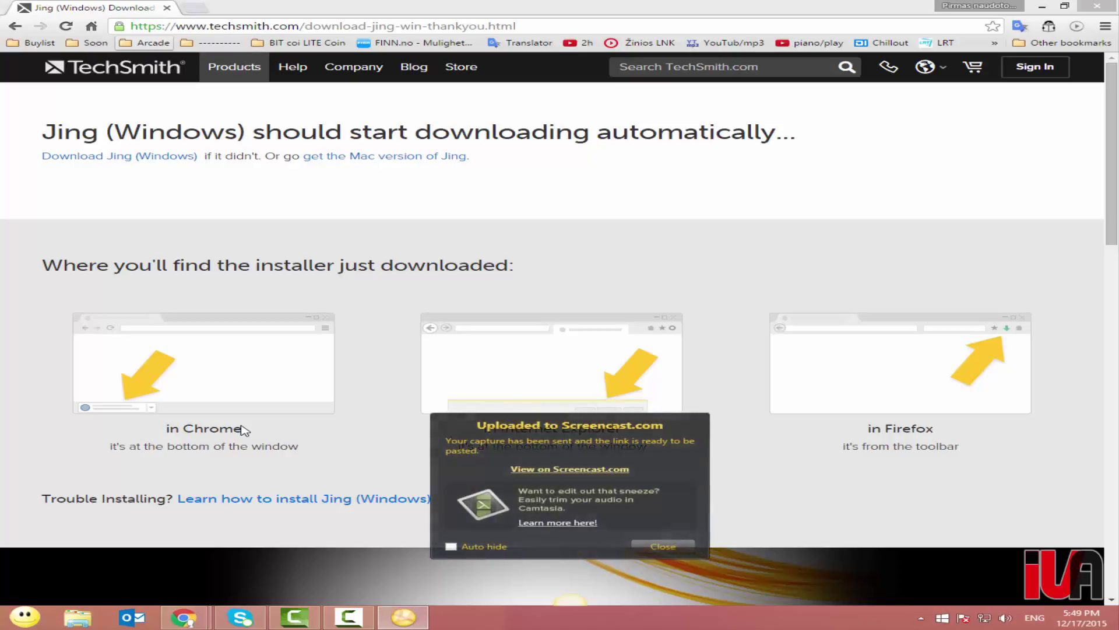
click(545, 470)
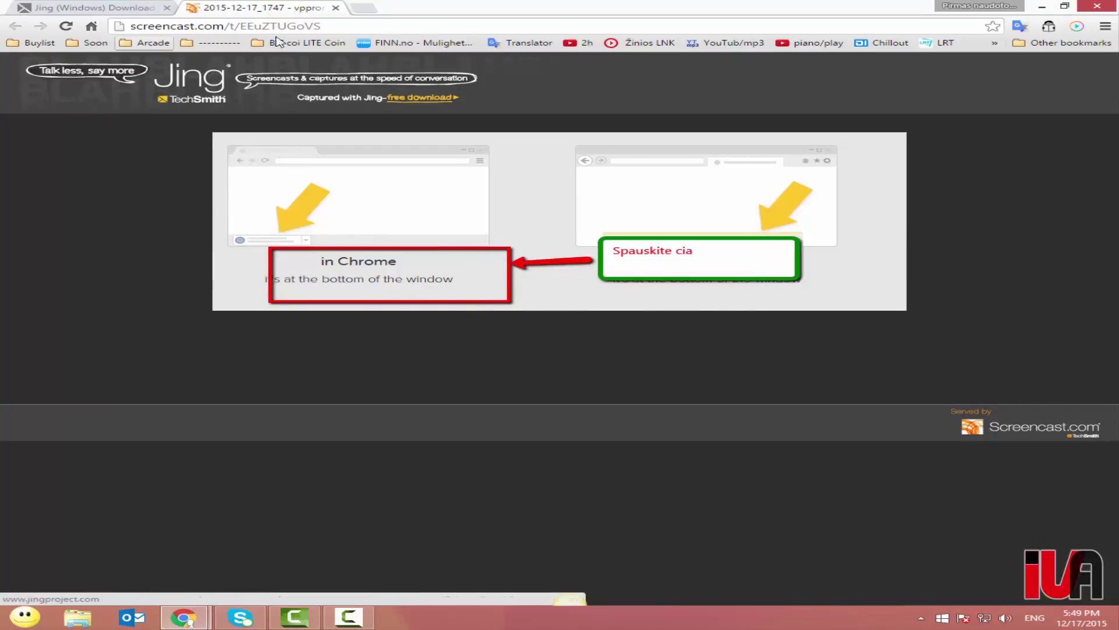
drag(324, 26, 147, 25)
triple_click(232, 26)
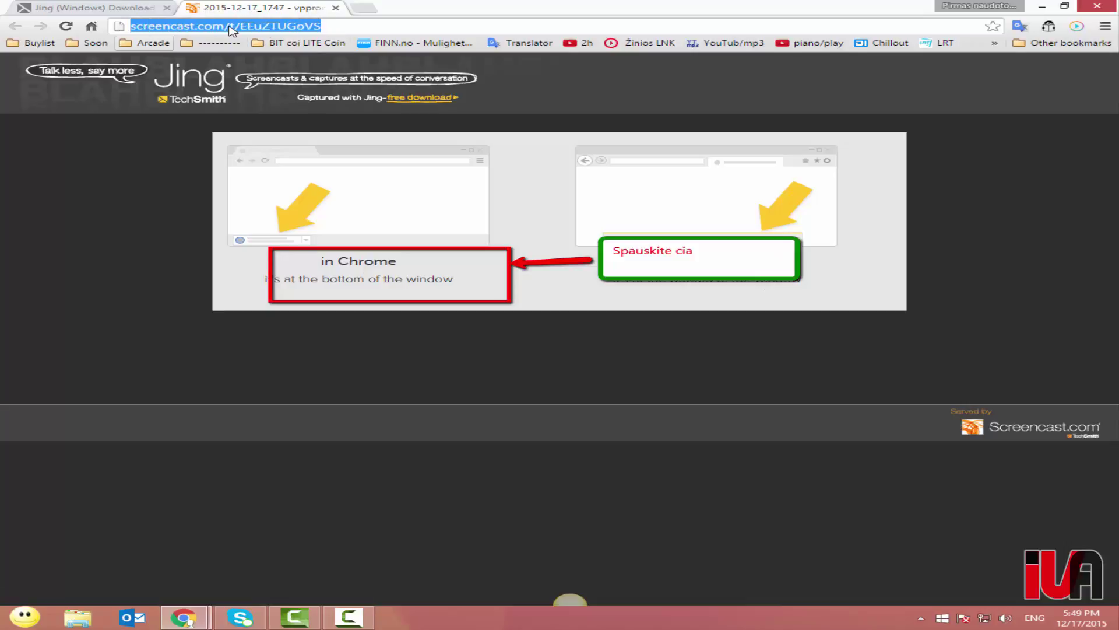
click(232, 25)
triple_click(232, 26)
double_click(232, 26)
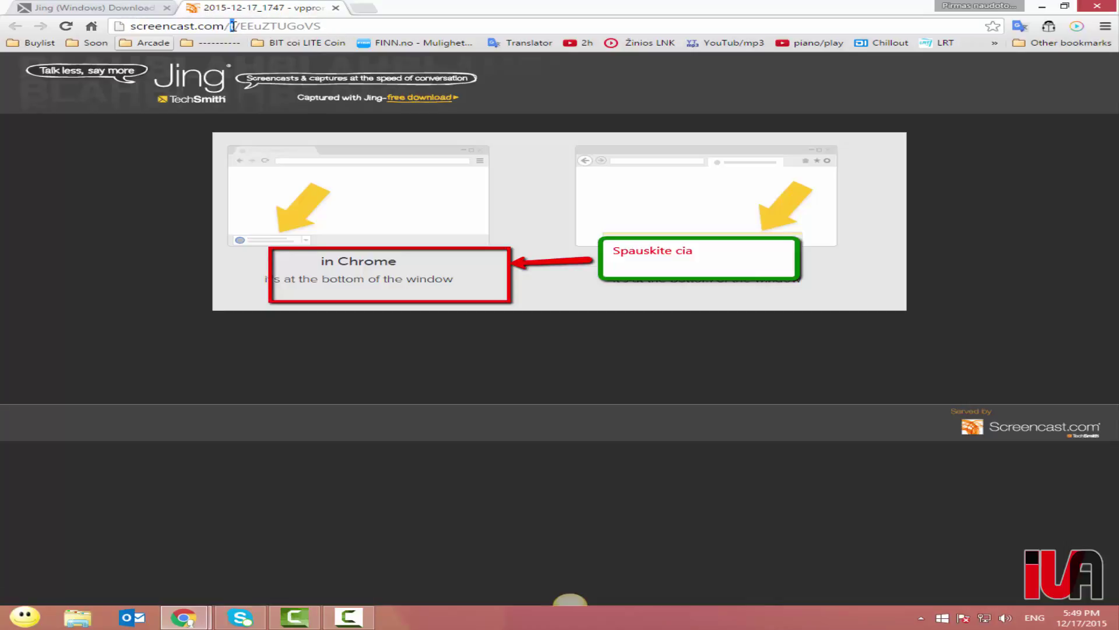
triple_click(232, 25)
right_click(232, 26)
click(336, 67)
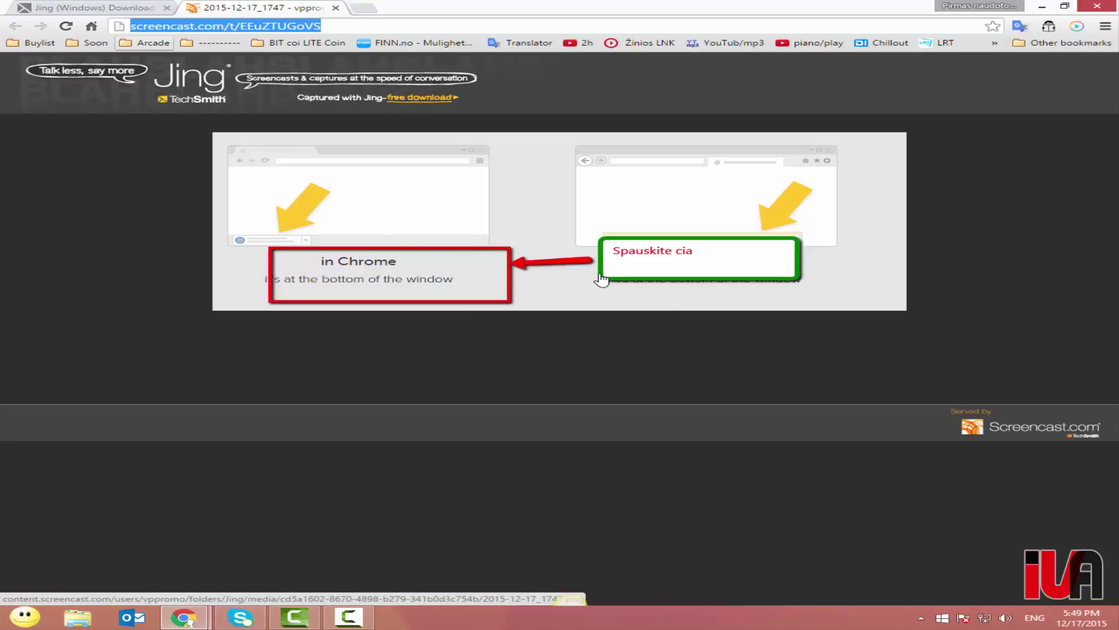
Step: Check the shared capture by opening the copied link in a new browser tab, and close that tab
click(335, 9)
click(195, 7)
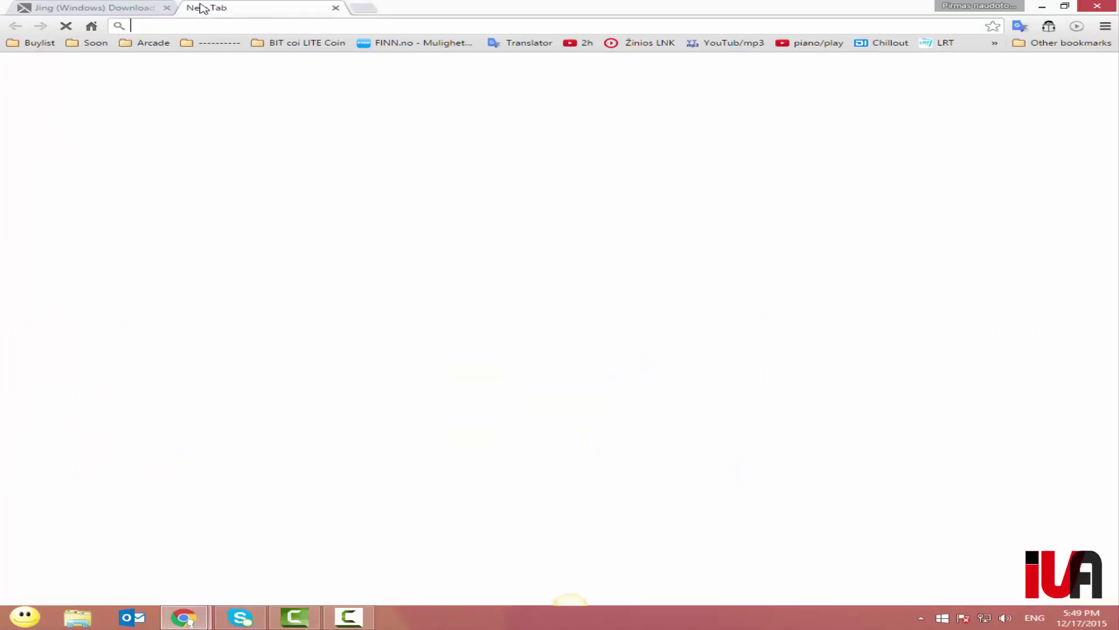
right_click(243, 24)
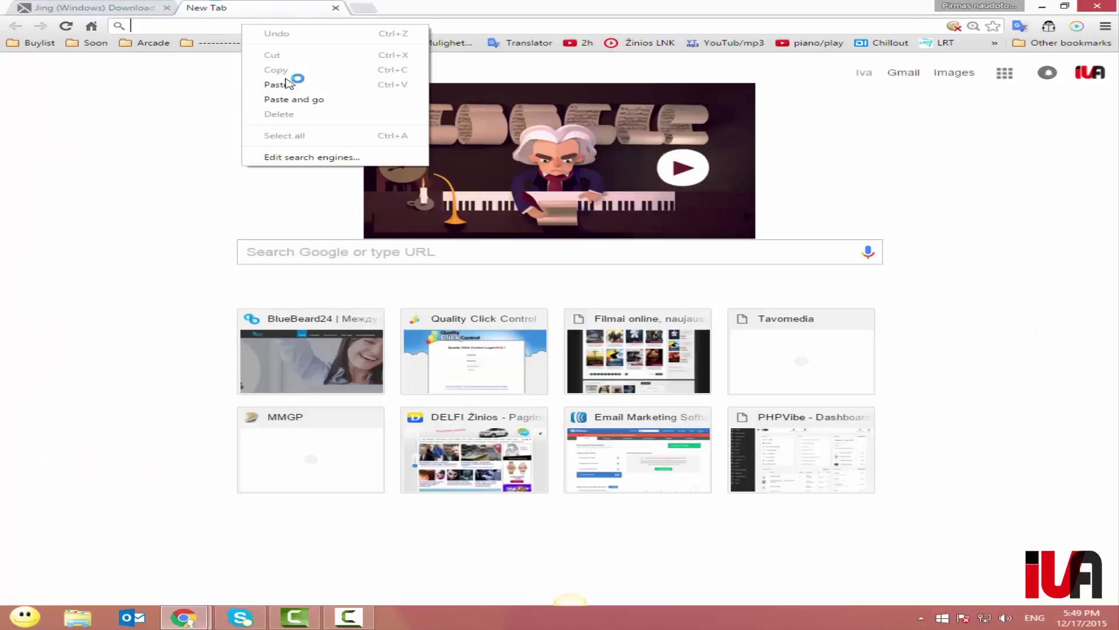
click(287, 100)
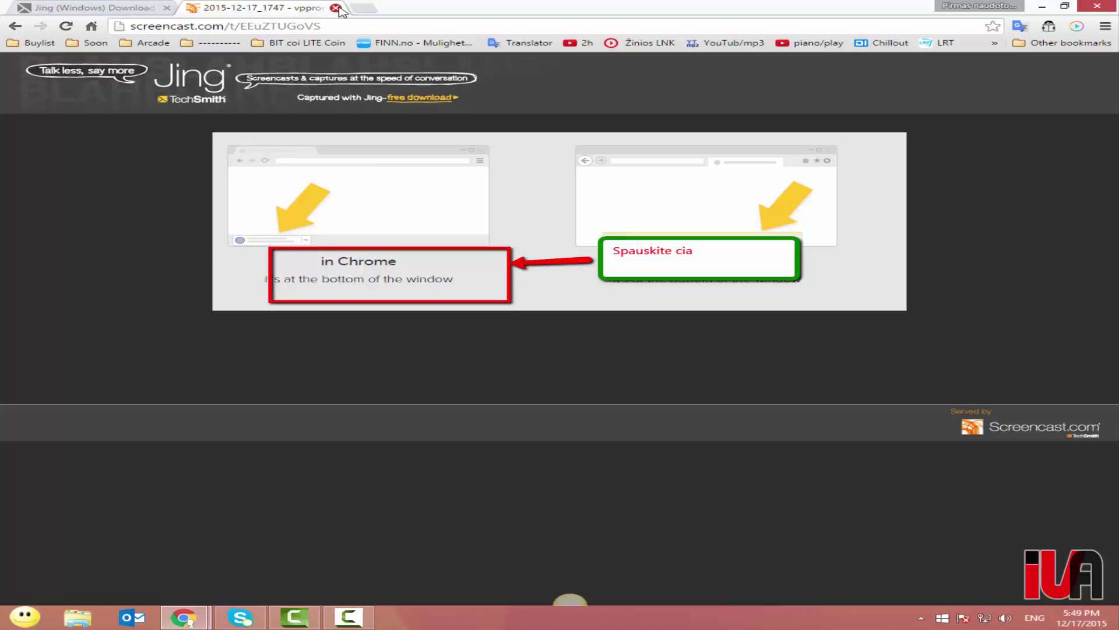
click(336, 8)
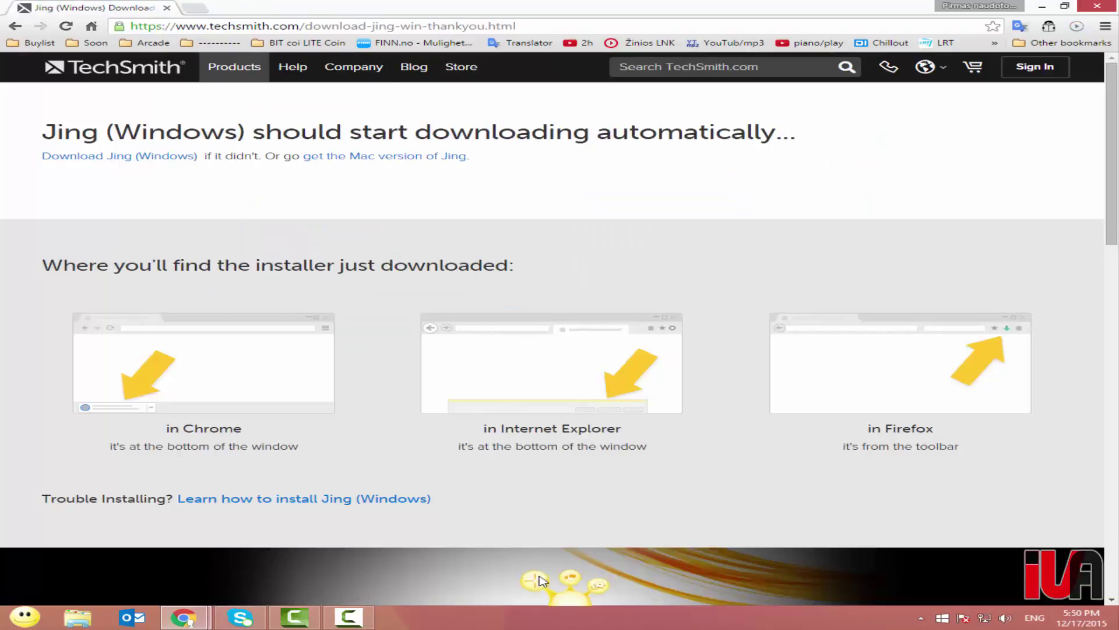
Step: Capture an image of a region about 922 x 457 pixels, from the page heading down to the browser illustrations
click(540, 577)
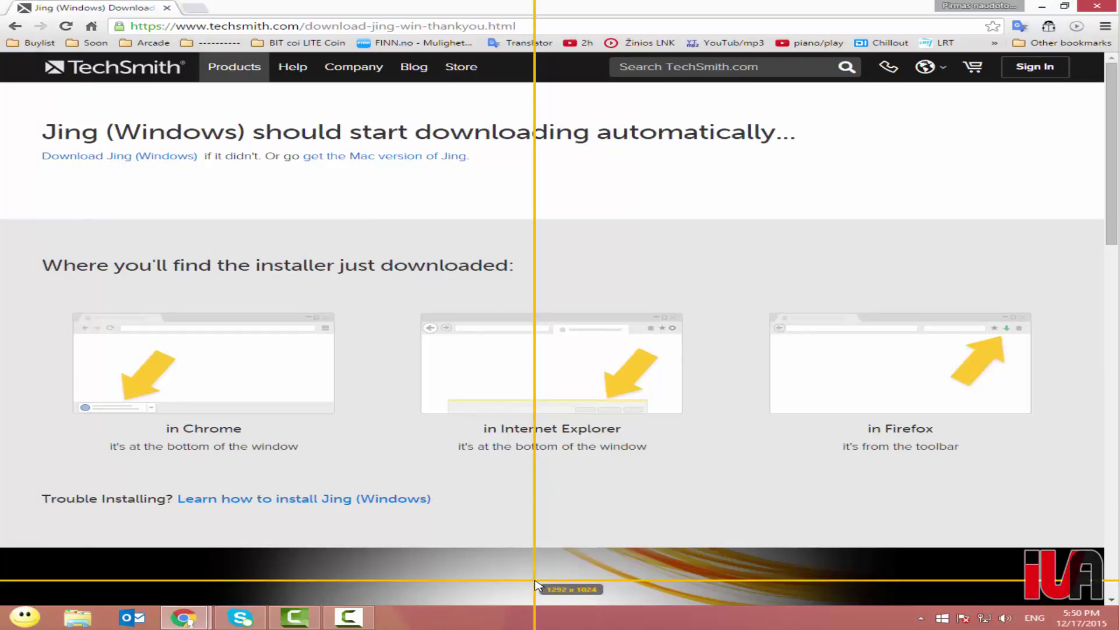
key(Escape)
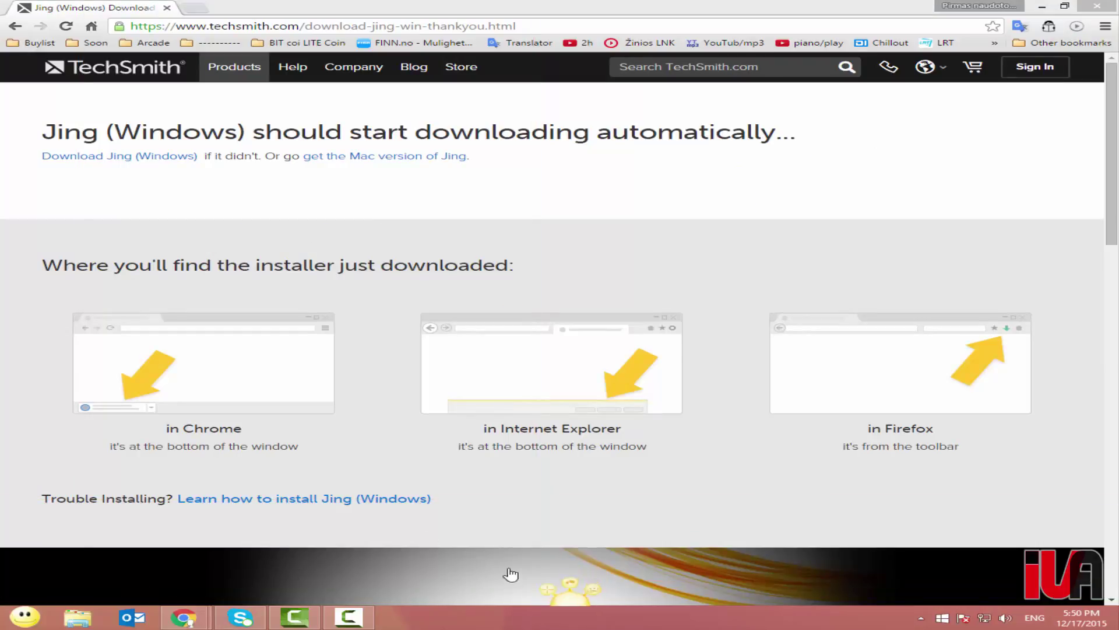
mouse_move(537, 577)
click(536, 578)
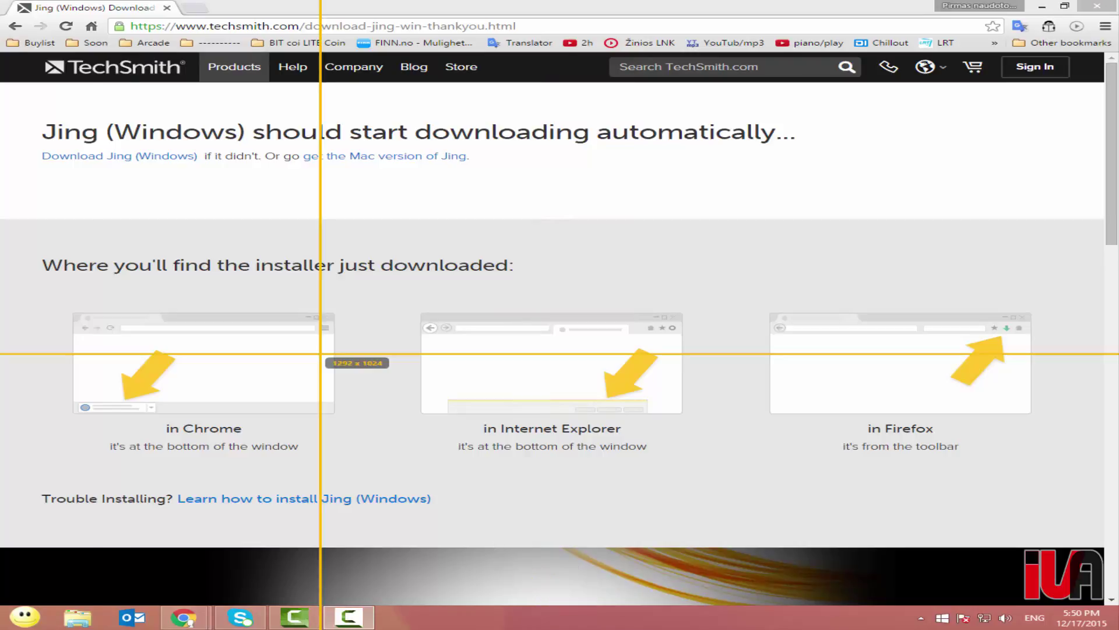
drag(84, 115, 891, 397)
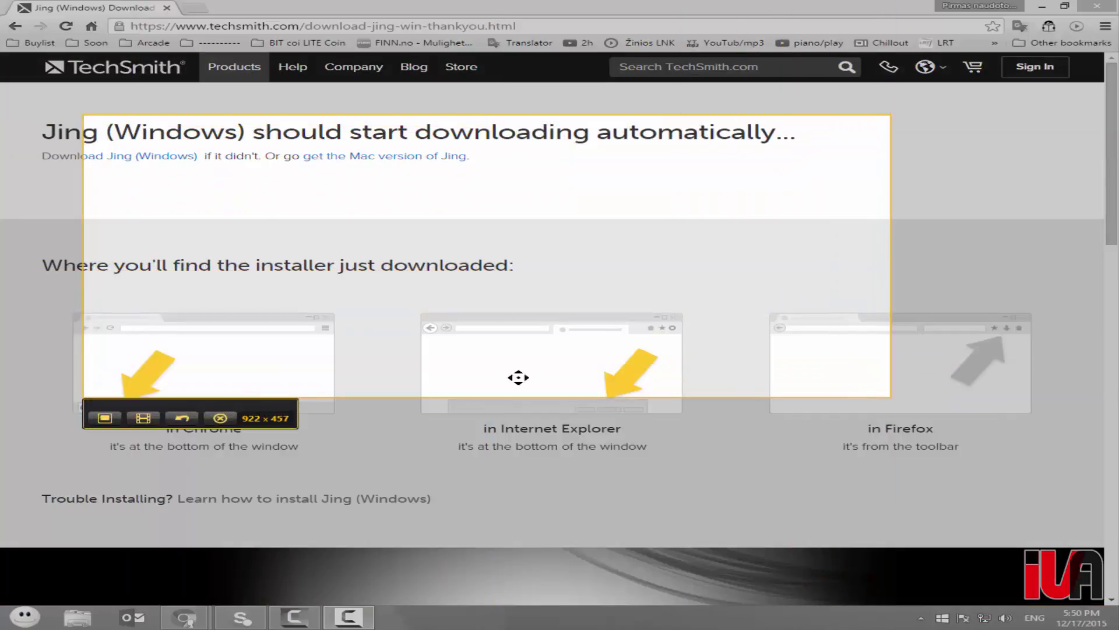
click(103, 419)
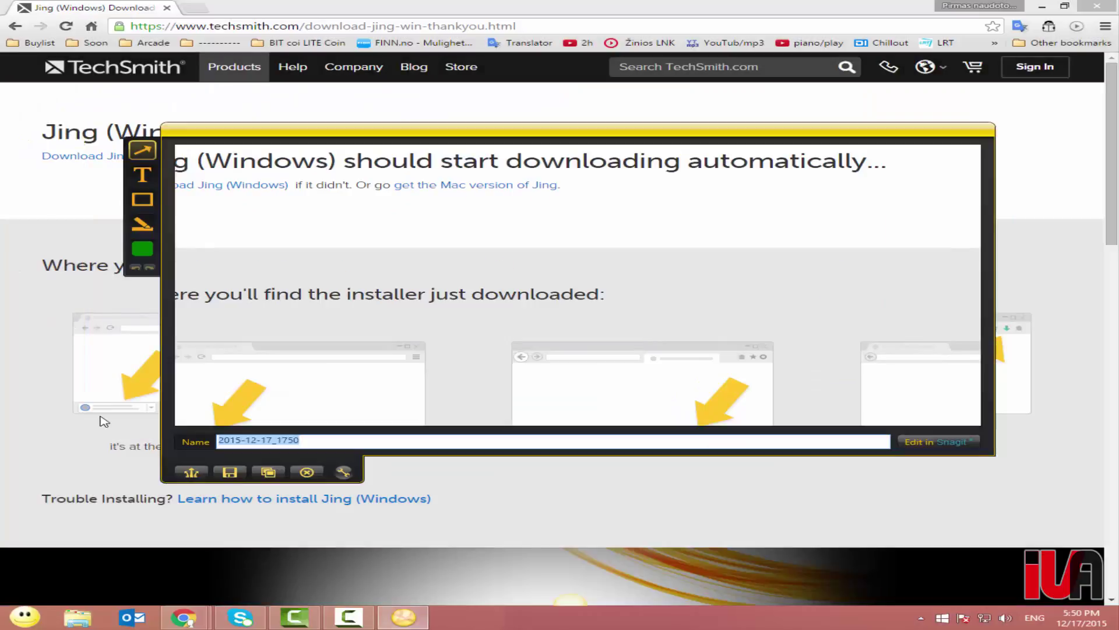
Step: Save the capture as a PNG named "jing bandymas" in the FB tavomedia foto folder, and view the saved file before closing it
click(231, 474)
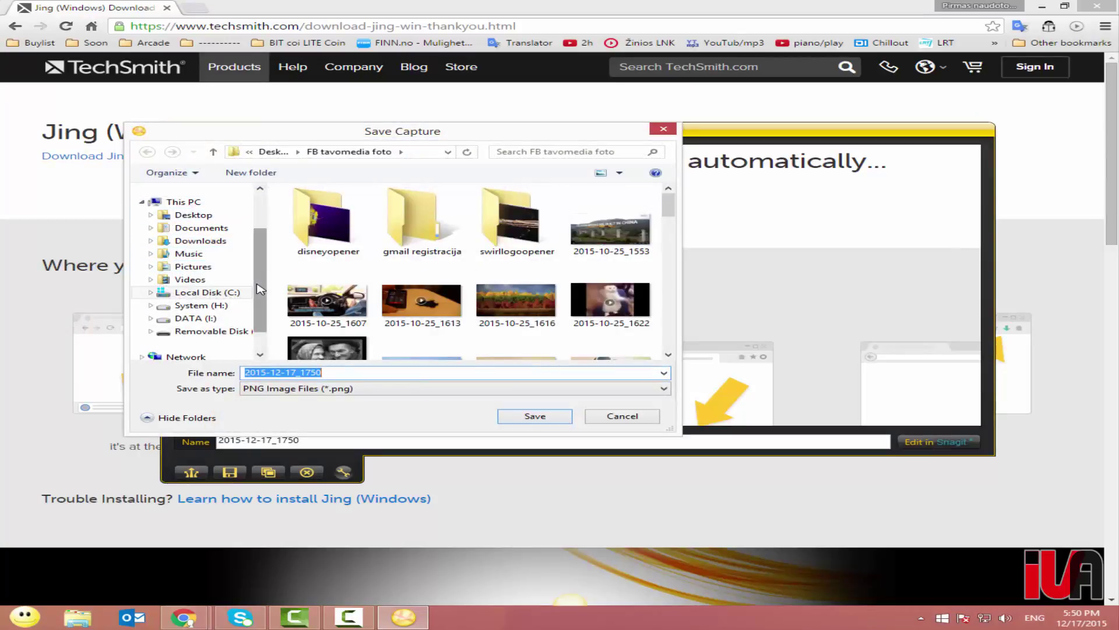
scroll(221, 251, up, 2)
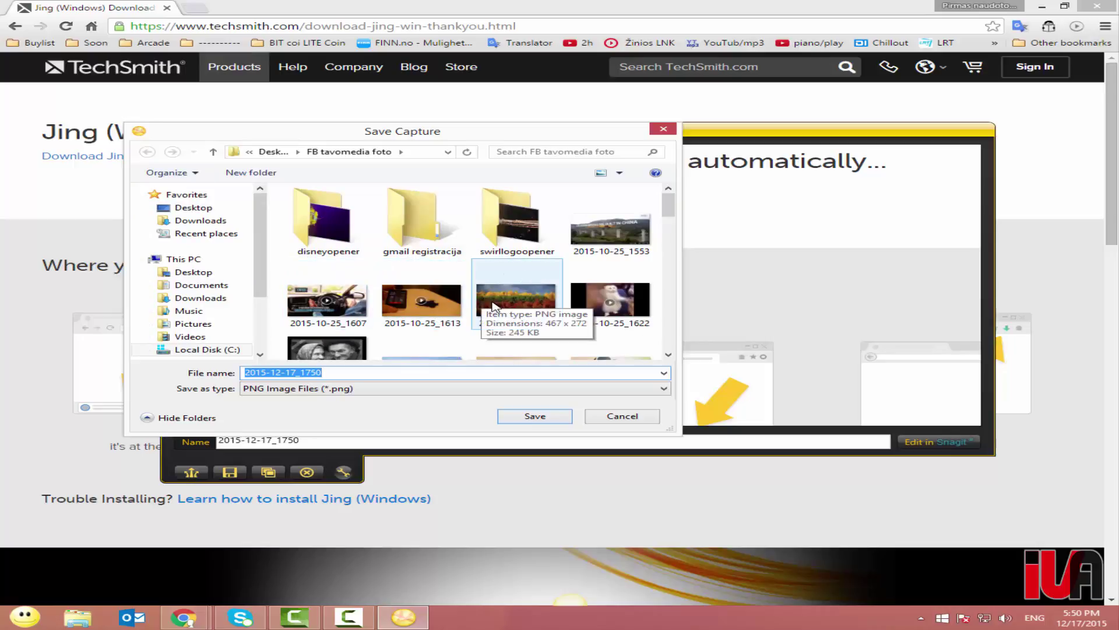
click(334, 371)
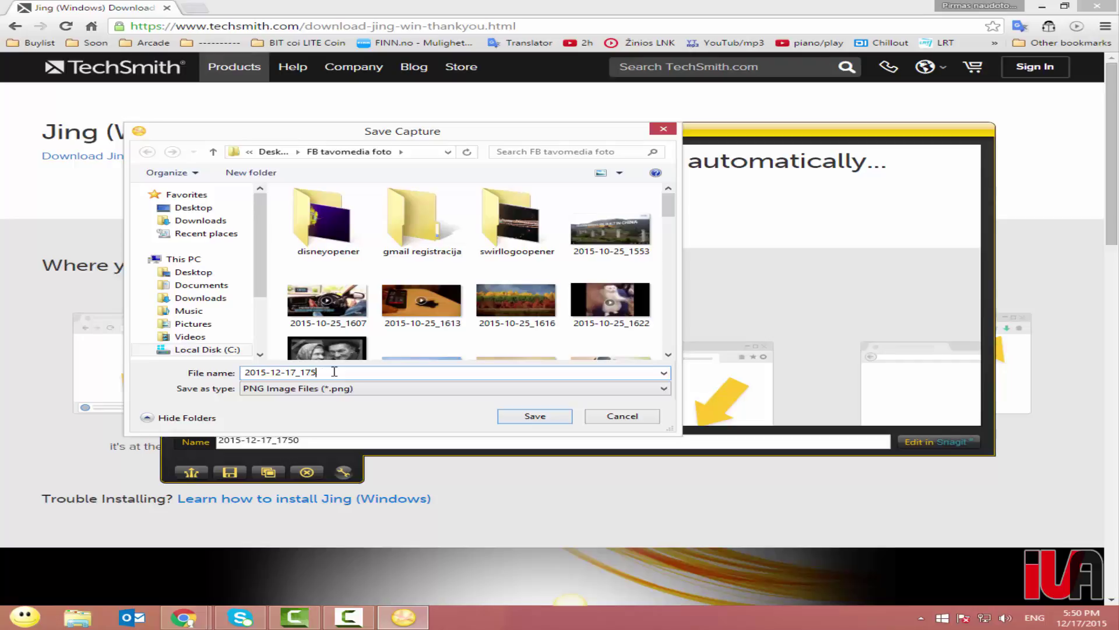
key(BackSpace)
key(BackSpace)
key(BackSpace)
key(BackSpace)
key(BackSpace)
key(BackSpace)
key(BackSpace)
key(BackSpace)
key(BackSpace)
key(BackSpace)
key(BackSpace)
key(BackSpace)
key(BackSpace)
key(BackSpace)
text(jing bandymas)
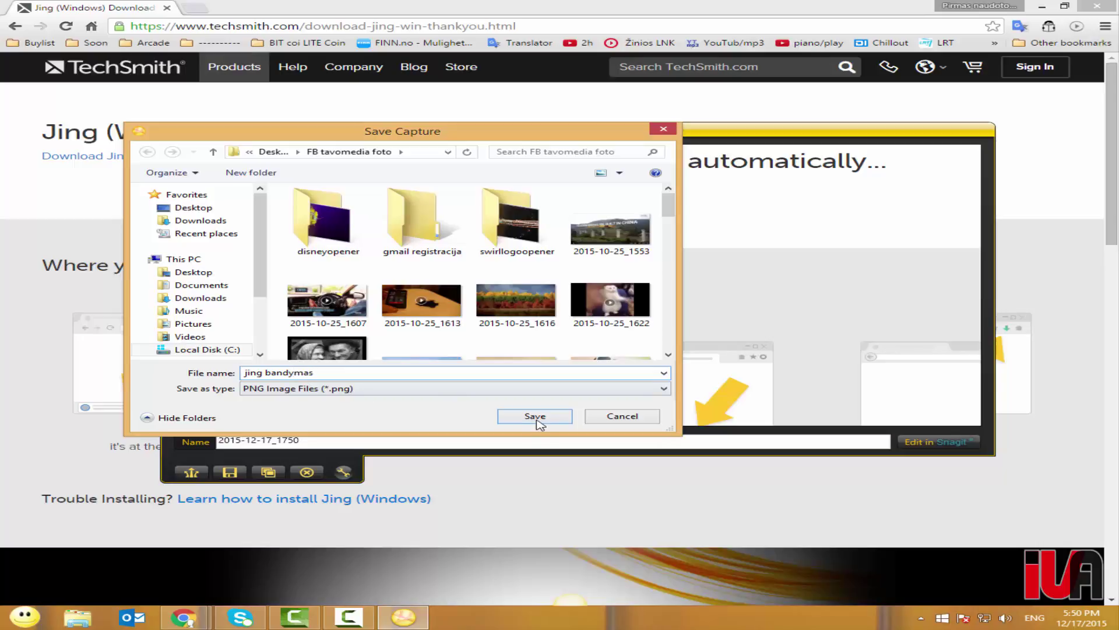
click(535, 418)
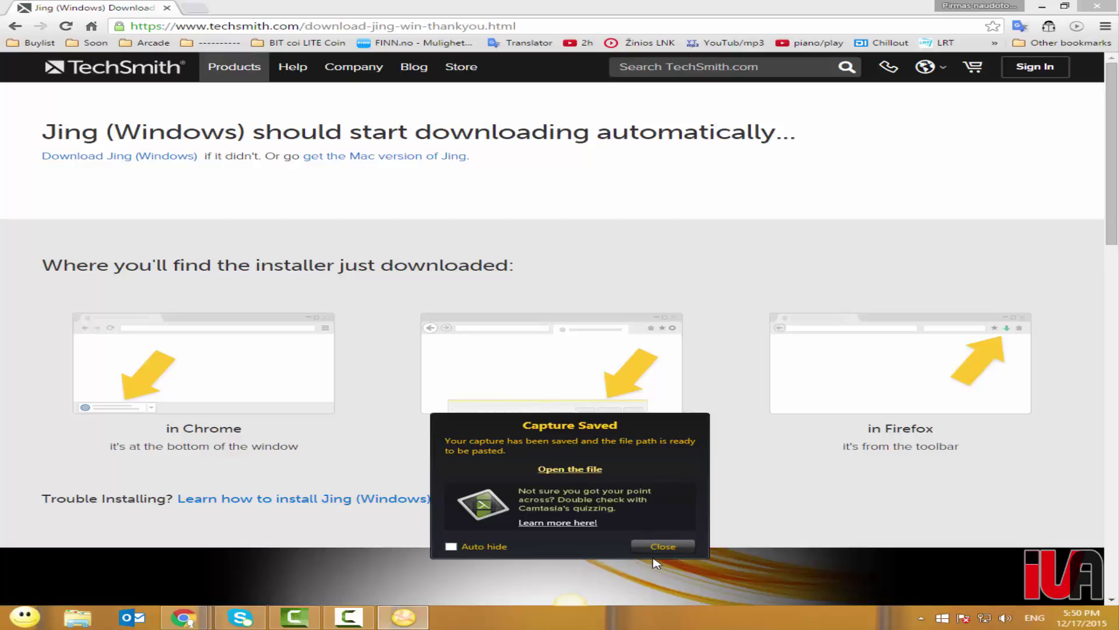
click(578, 472)
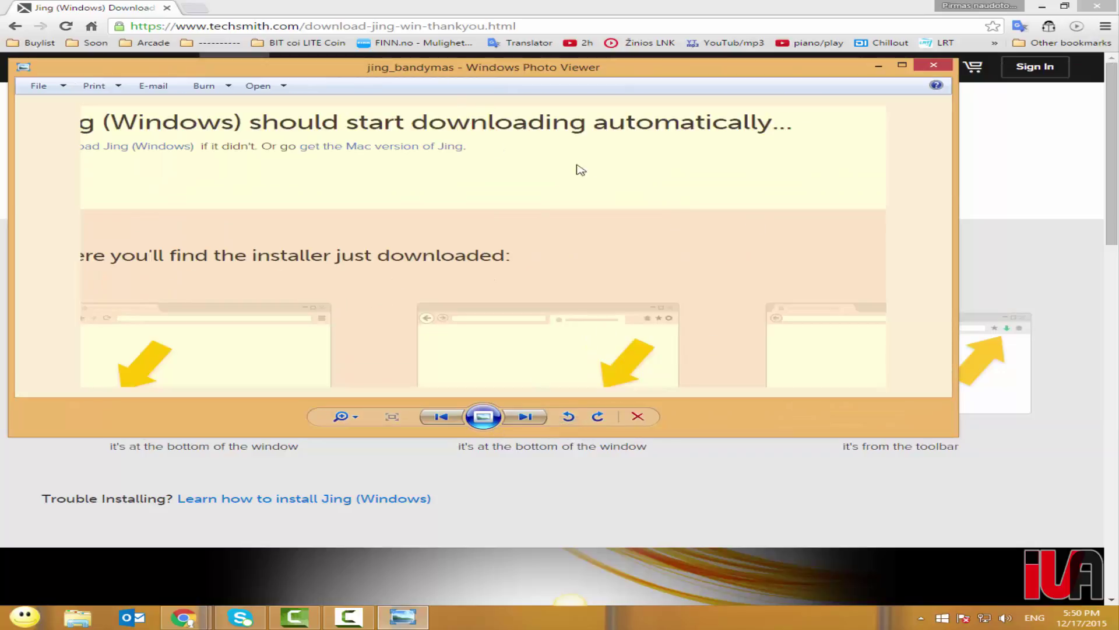
click(933, 65)
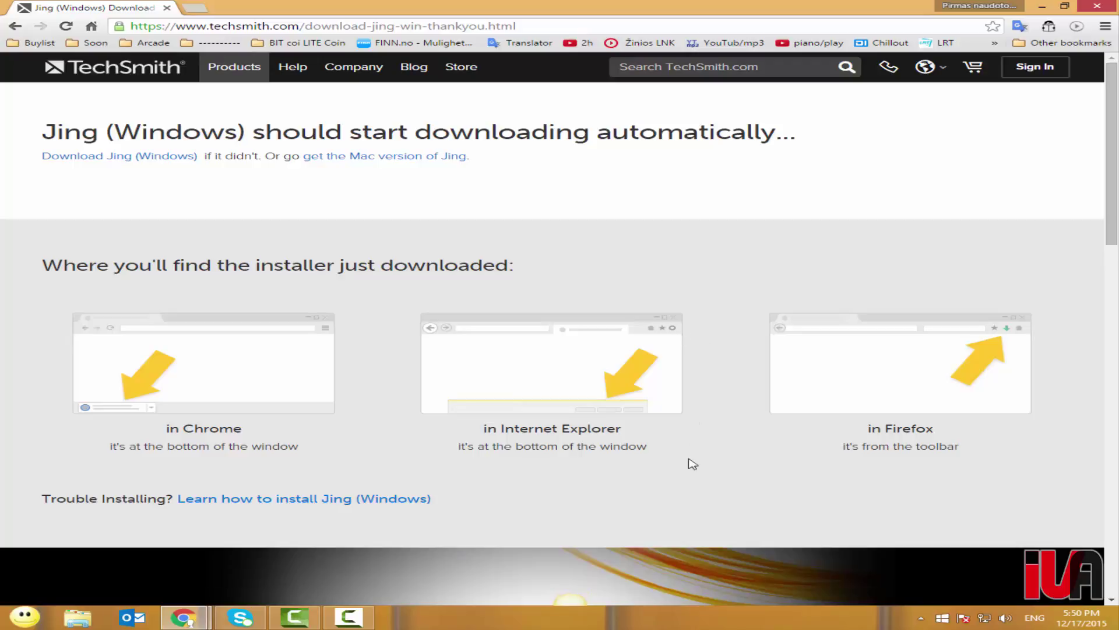
Step: Record a short video of a region about 1196 x 751 pixels covering the download page content, and stop the recording
mouse_move(573, 607)
click(534, 585)
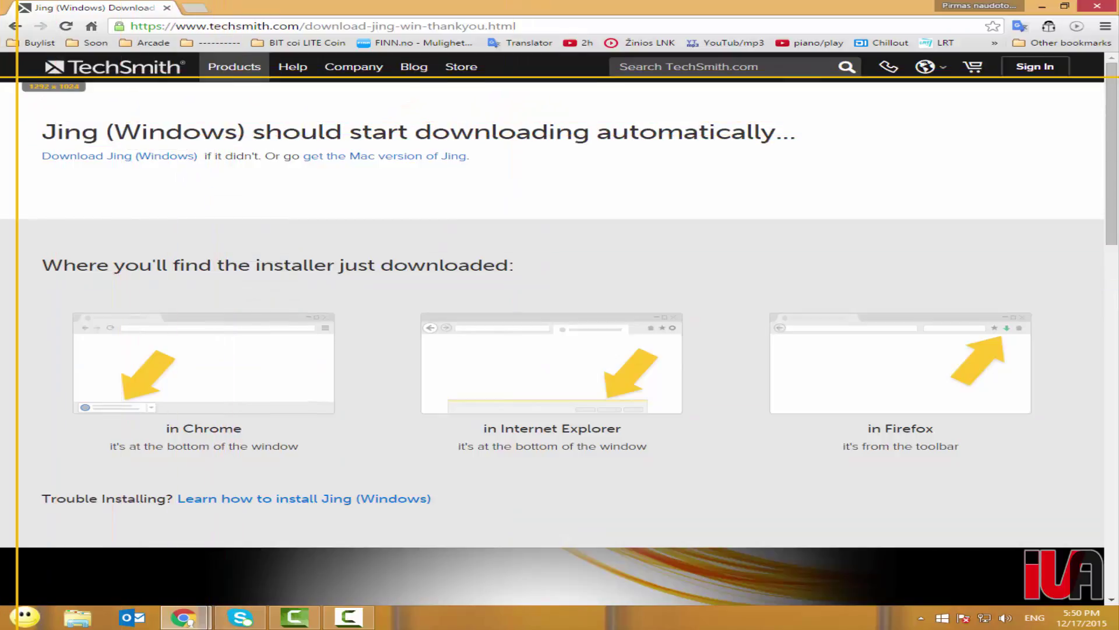
drag(12, 86, 1057, 548)
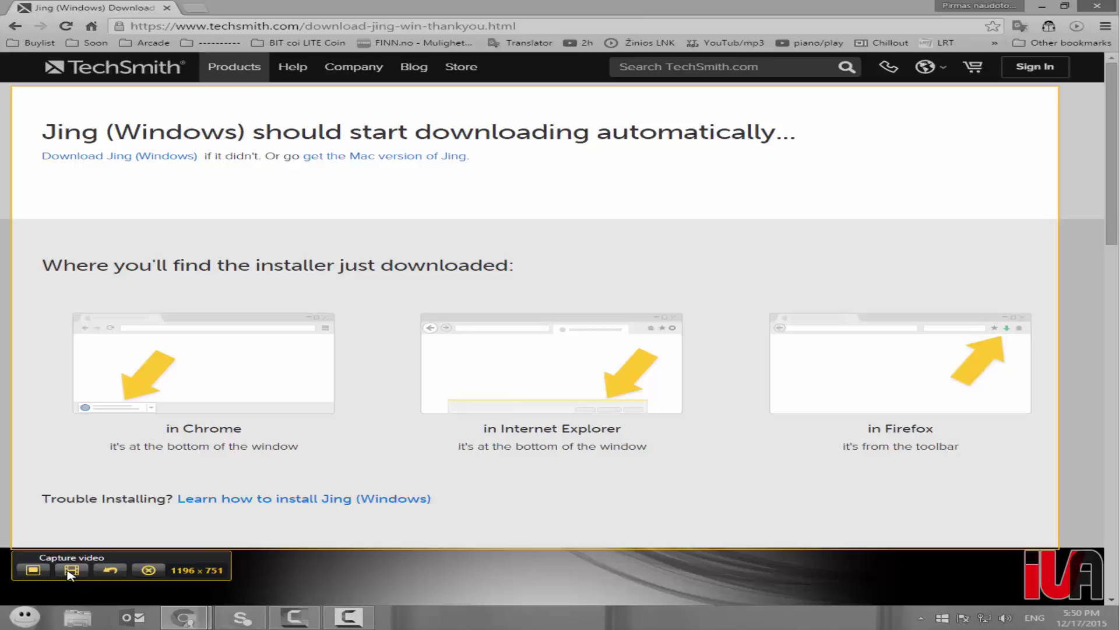
click(70, 571)
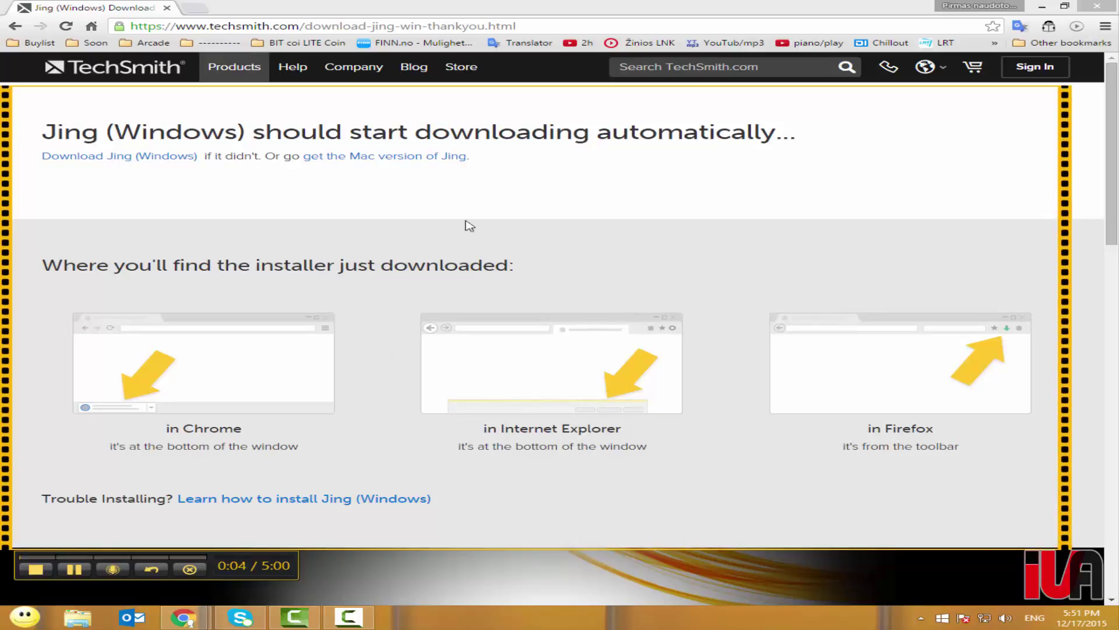
click(832, 237)
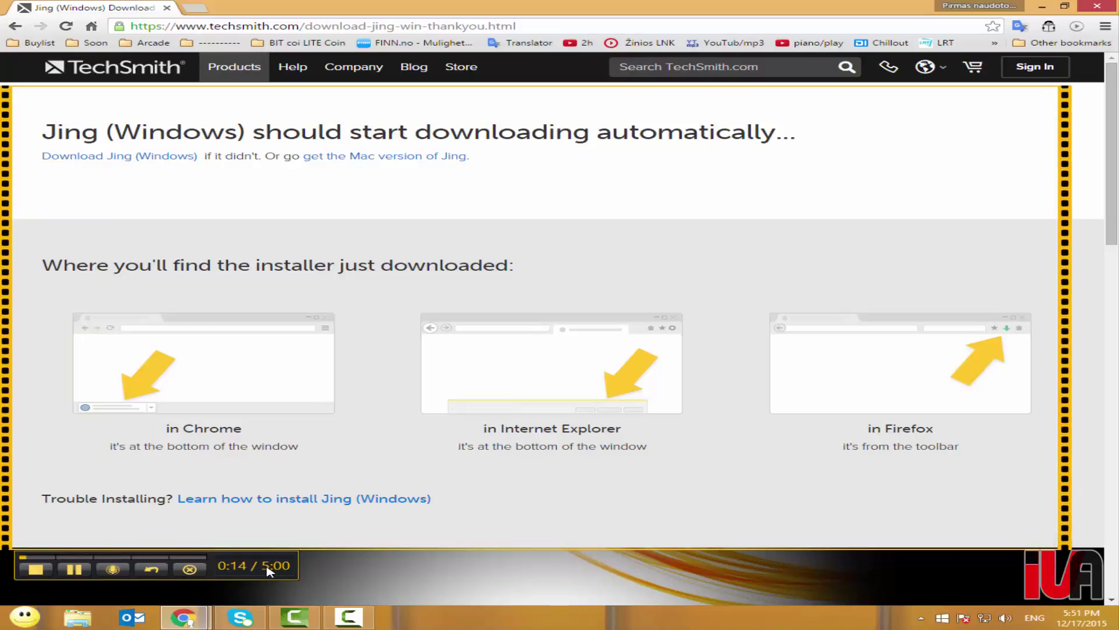
click(34, 569)
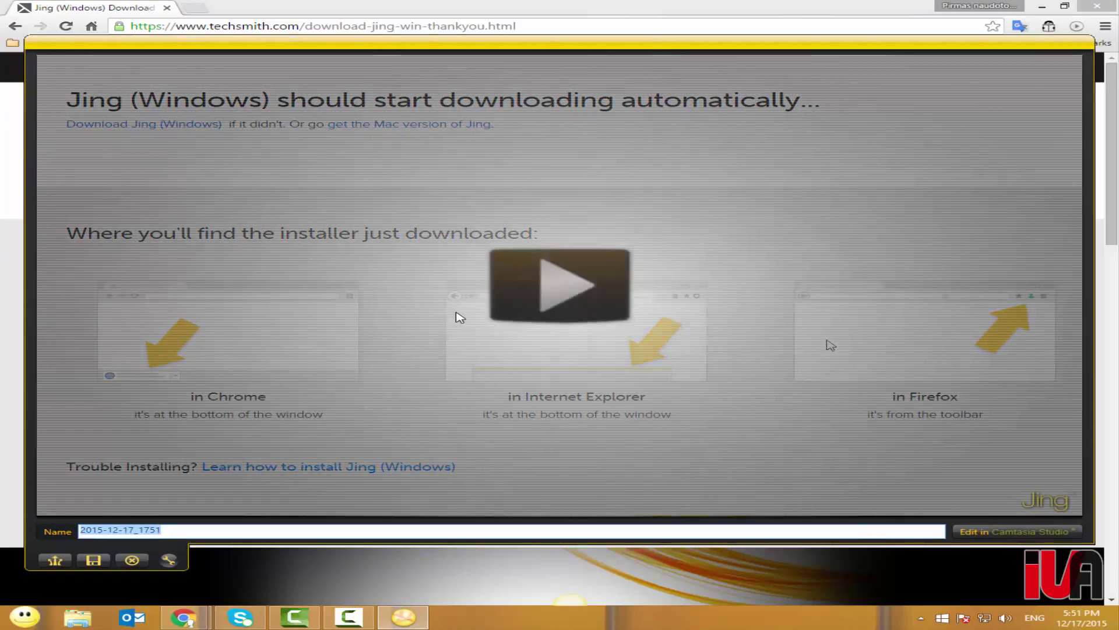
Step: Play back the recorded video and look at its local save options, leaving them without saving
click(568, 294)
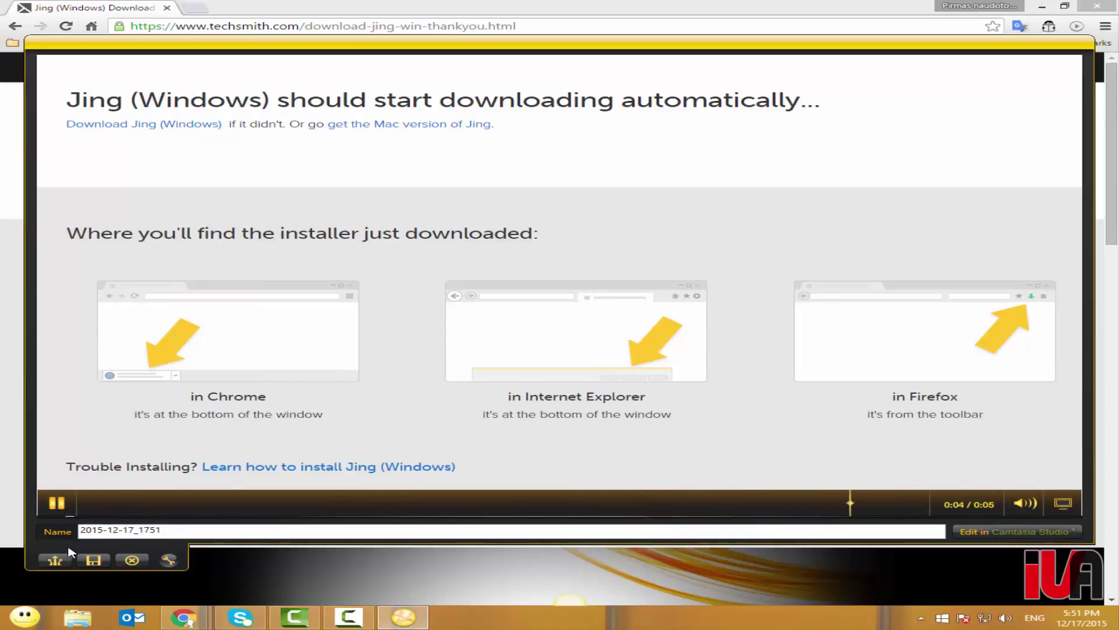
click(93, 560)
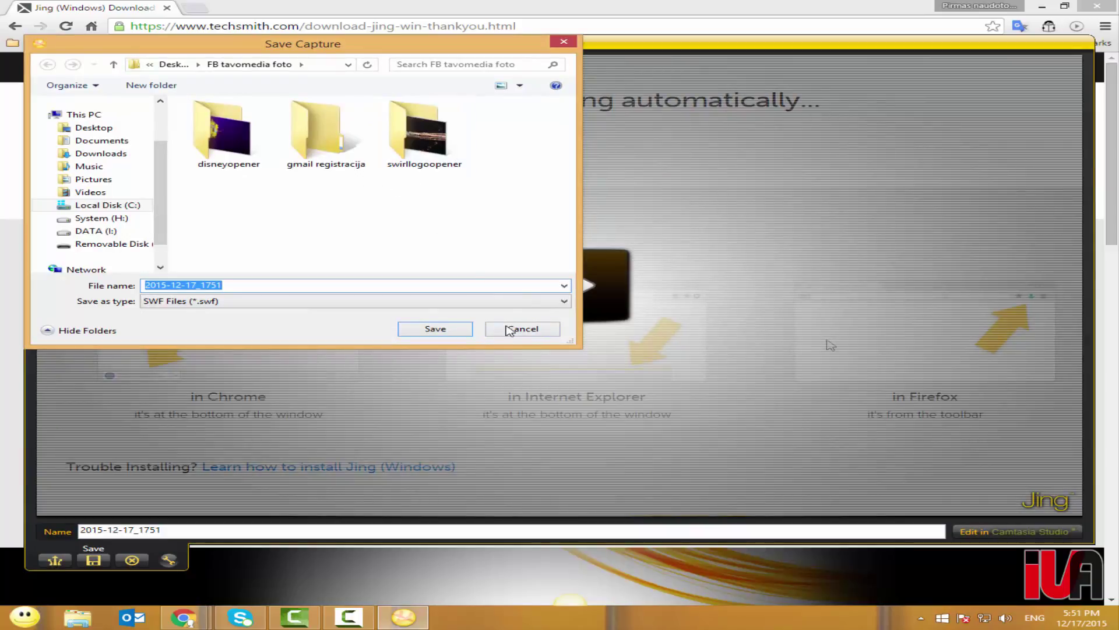
click(516, 330)
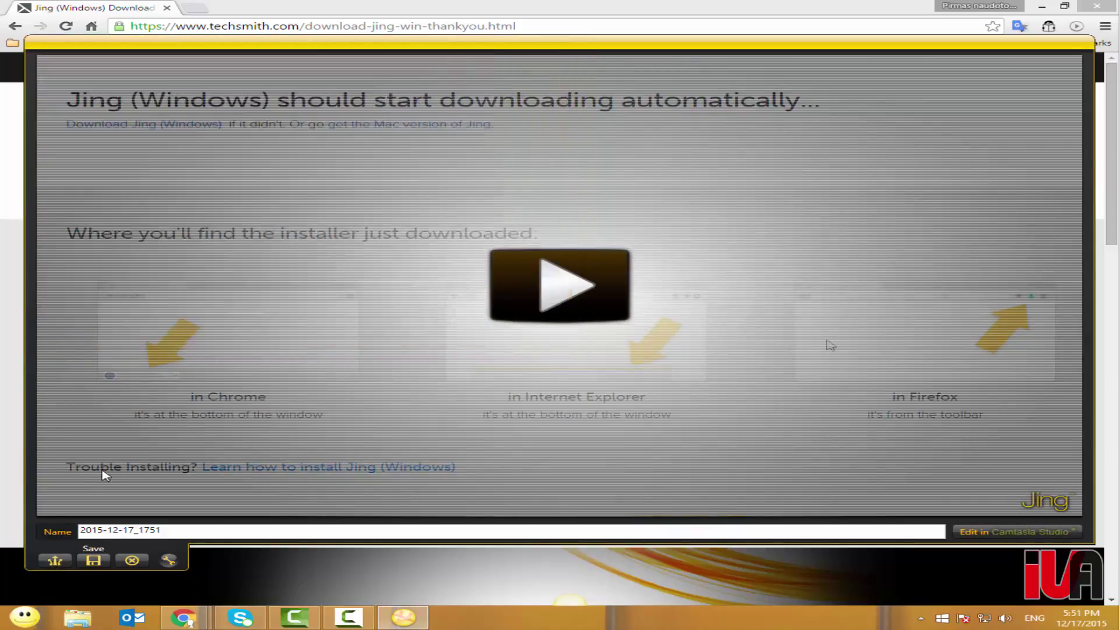
Step: Share the recorded video to Screencast.com, open its online page and copy the page address
click(56, 562)
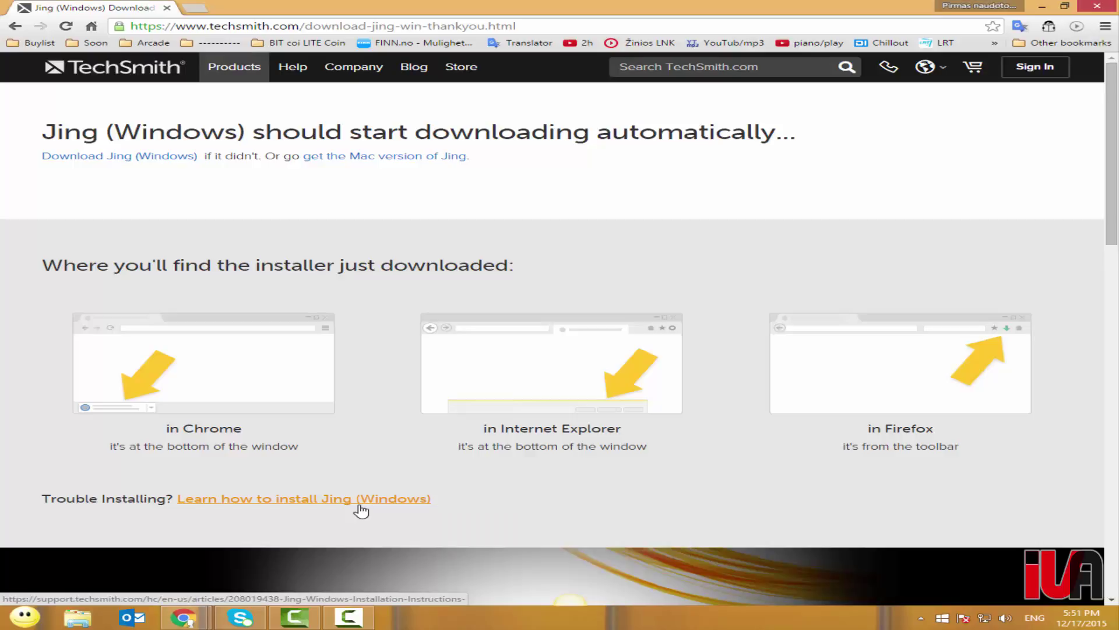
click(609, 473)
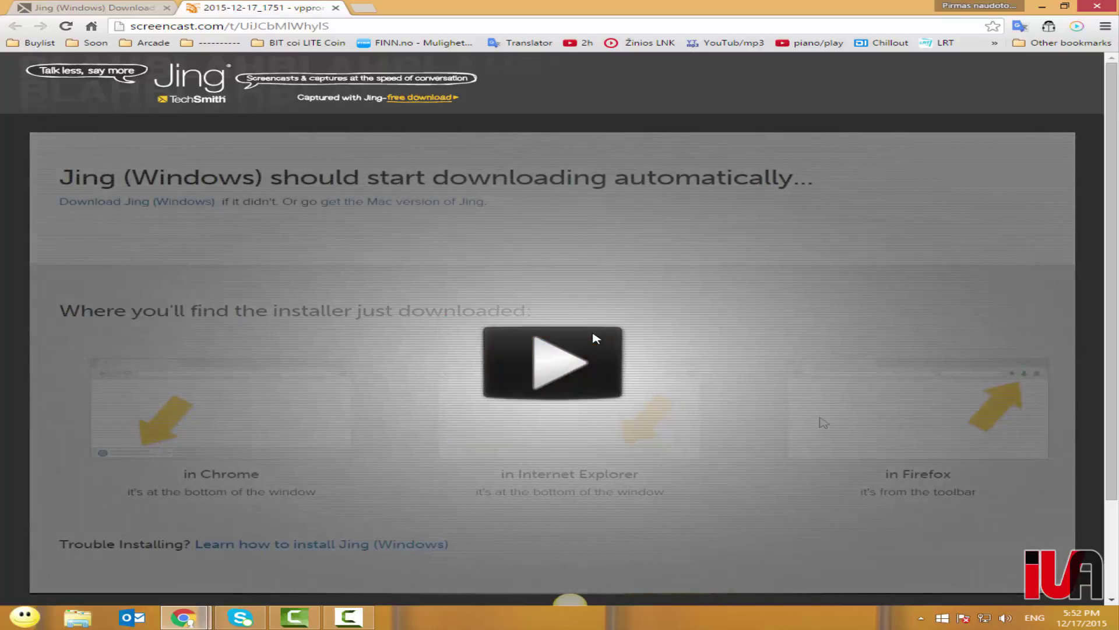
click(296, 26)
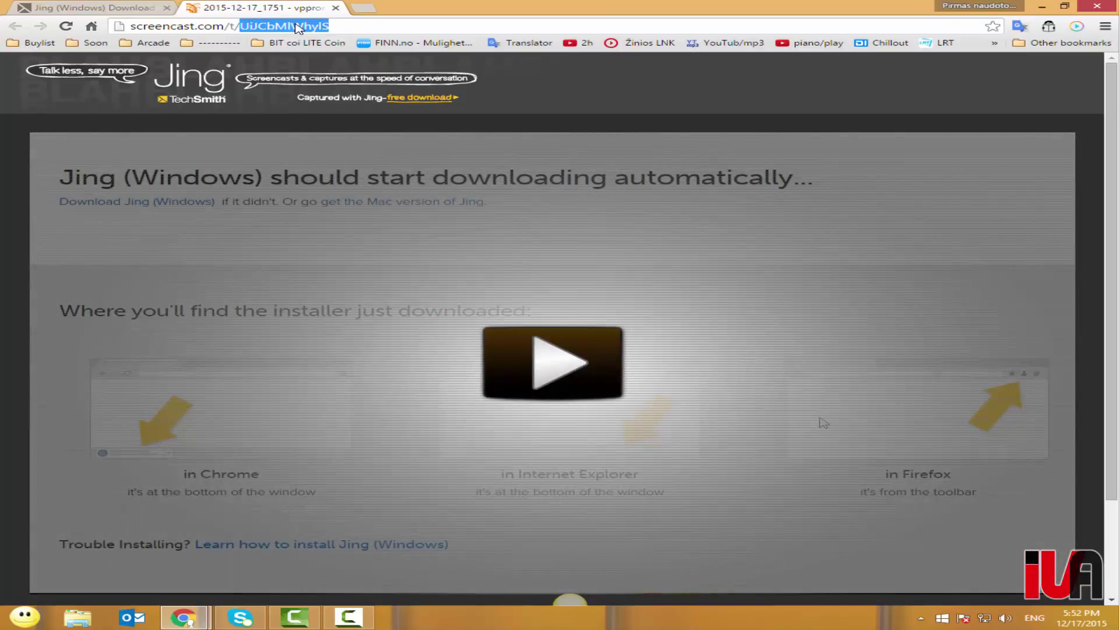
right_click(296, 25)
click(328, 70)
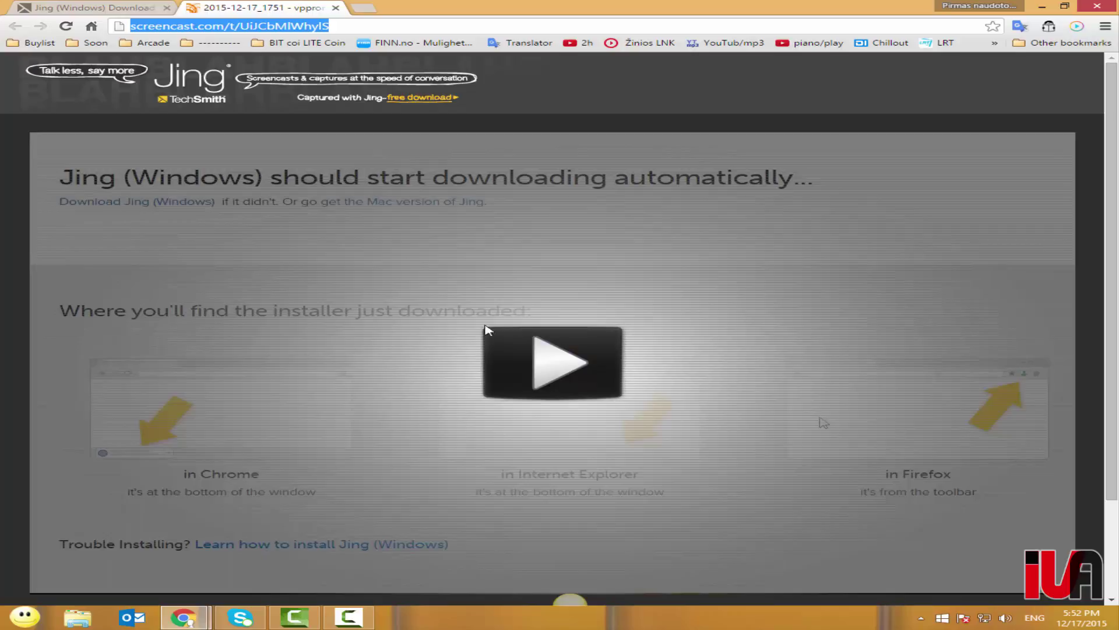
Step: Play the shared video on its Screencast.com page, and close that browser tab
click(563, 369)
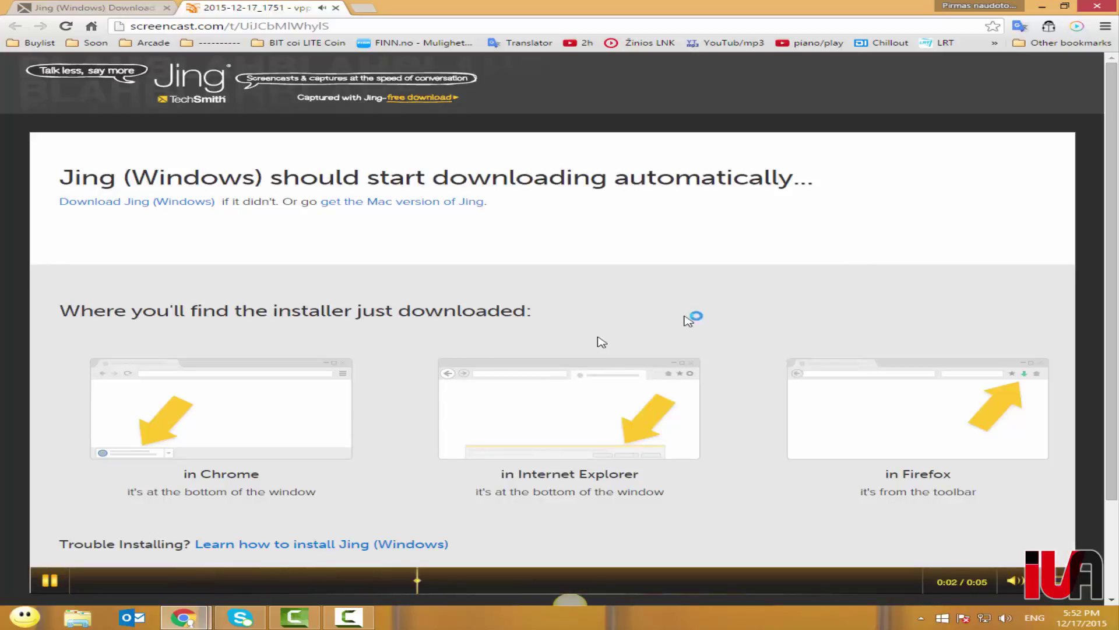
click(49, 580)
click(335, 8)
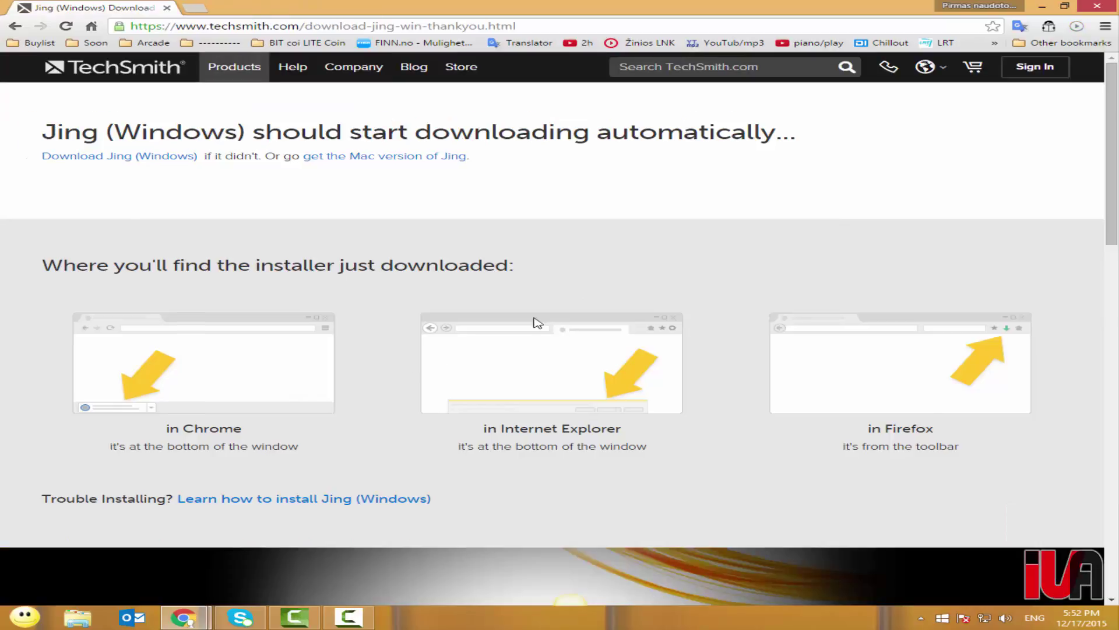